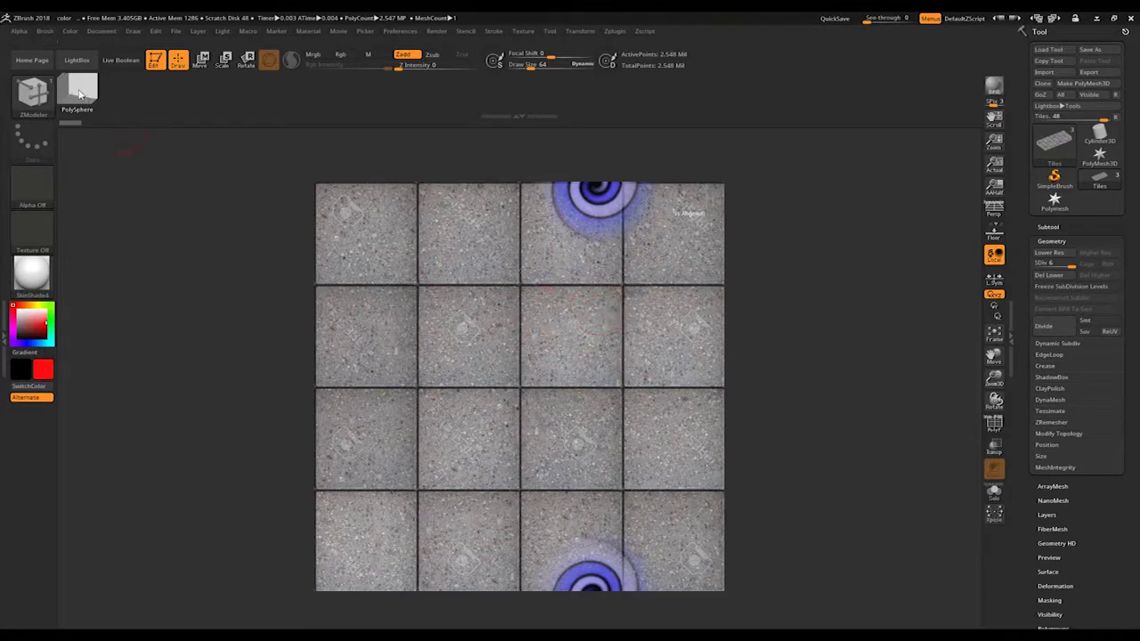
Filter the brush library to I brushes, then list the Camera, Nanomesh and Tiles subtools and layers.
{"action": "left_click", "coordinate": [32, 91]}
{"action": "key", "text": "i"}
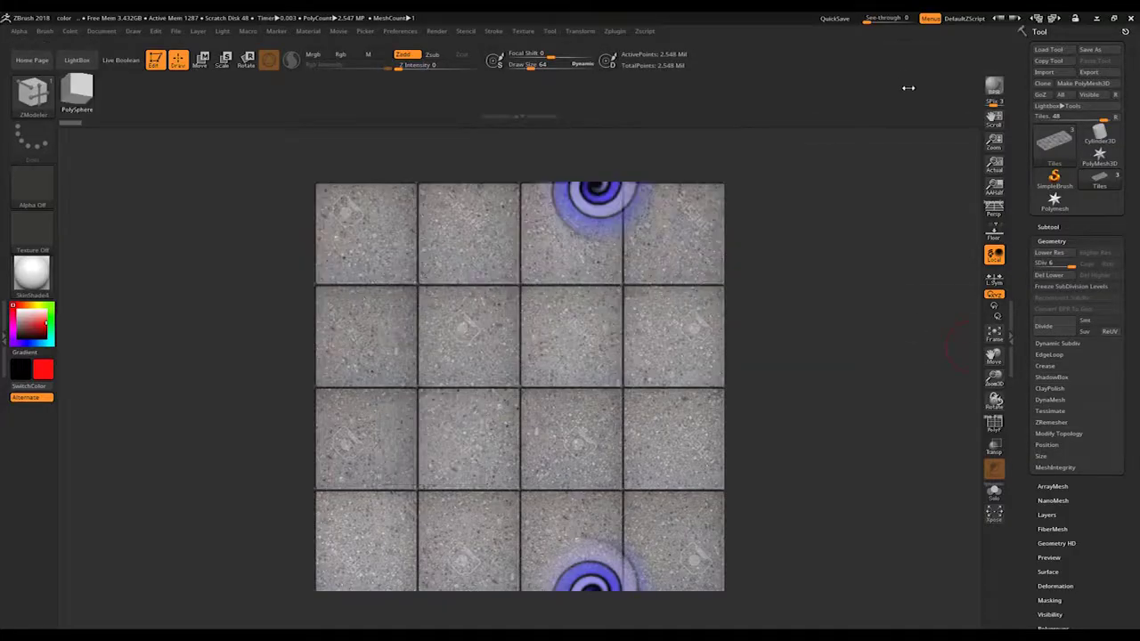
{"action": "left_click", "coordinate": [1058, 226]}
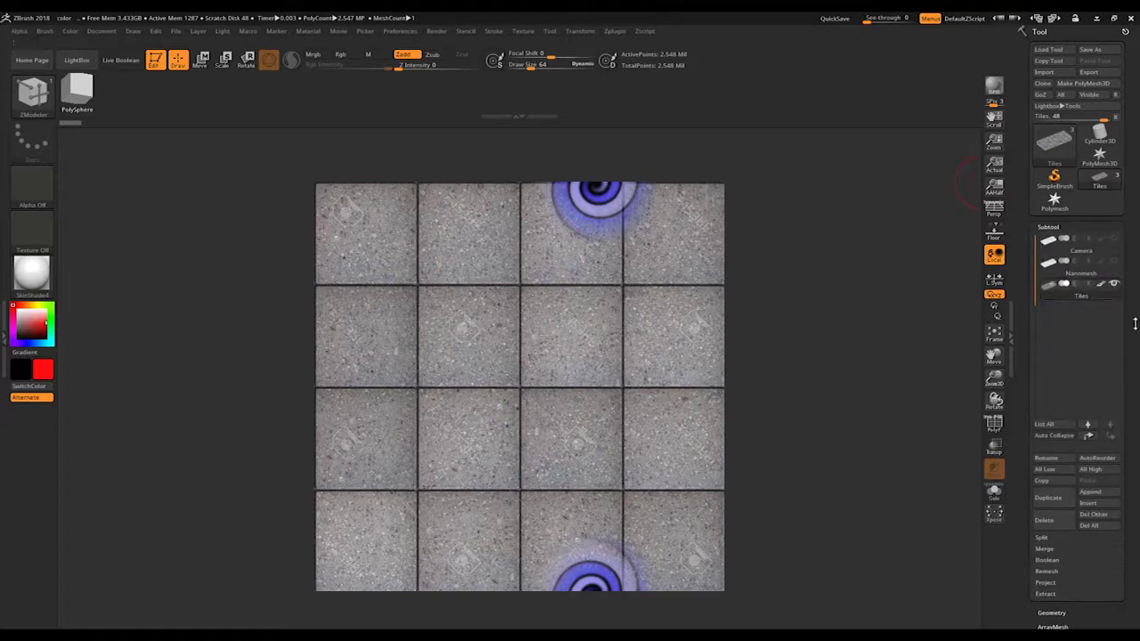
{"action": "scroll", "coordinate": [1102, 308], "scroll_direction": "down", "scroll_amount": 5}
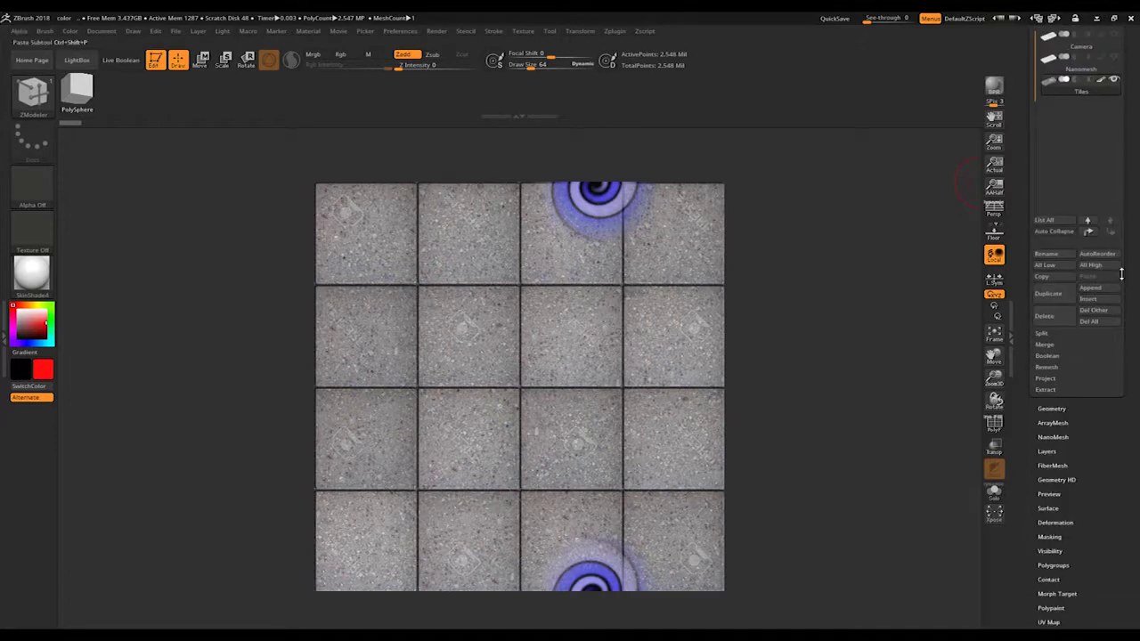
{"action": "left_click", "coordinate": [1047, 451]}
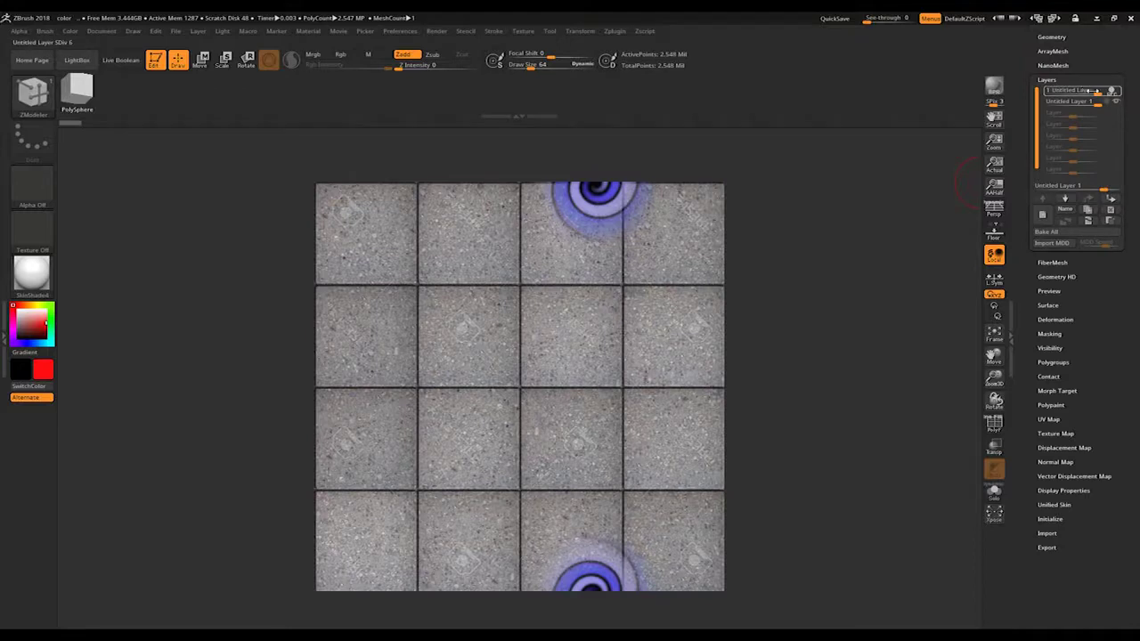
{"action": "mouse_move", "coordinate": [1075, 103]}
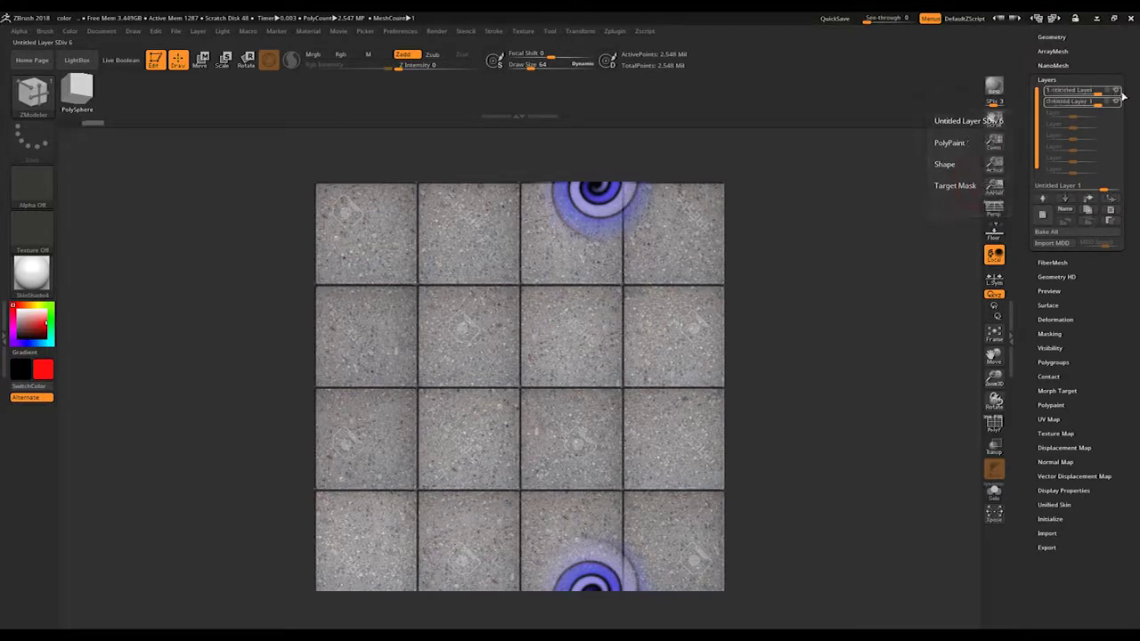
{"action": "scroll", "coordinate": [1138, 249], "scroll_direction": "up", "scroll_amount": 3}
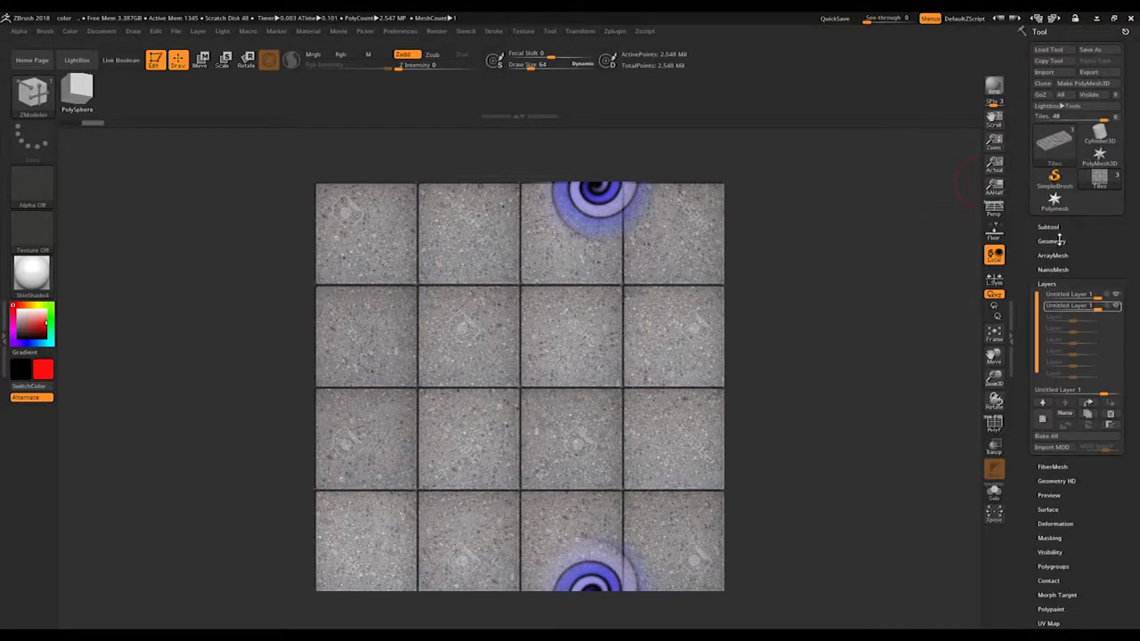
{"action": "left_click", "coordinate": [1049, 228]}
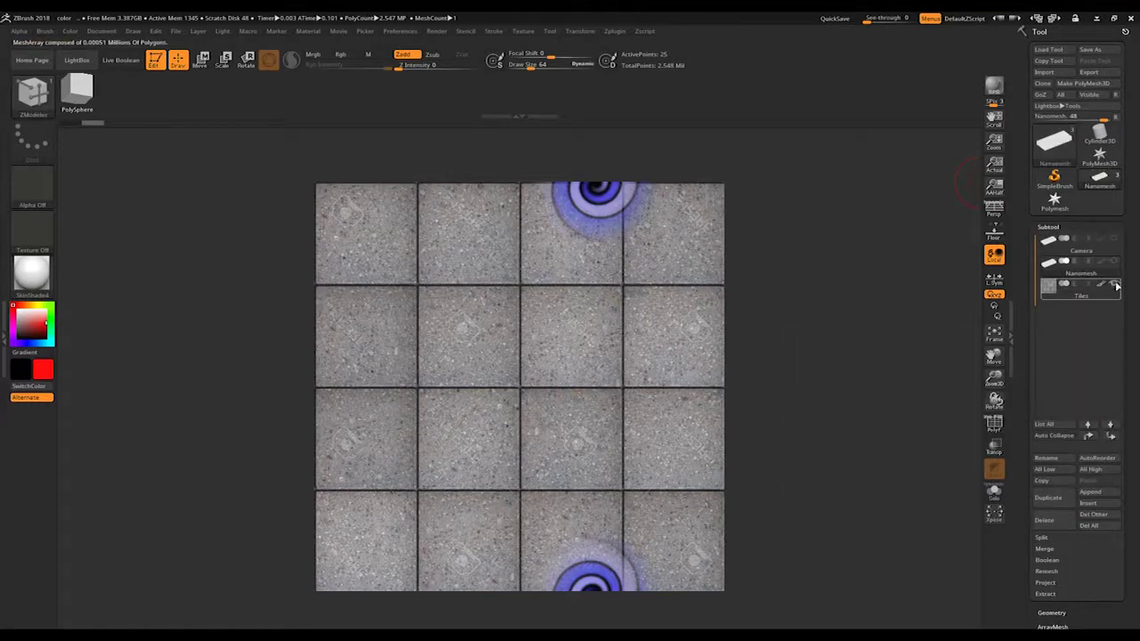
Select the Nanomesh subtool and display its 4×4 polyframe grid.
{"action": "left_click", "coordinate": [1089, 269]}
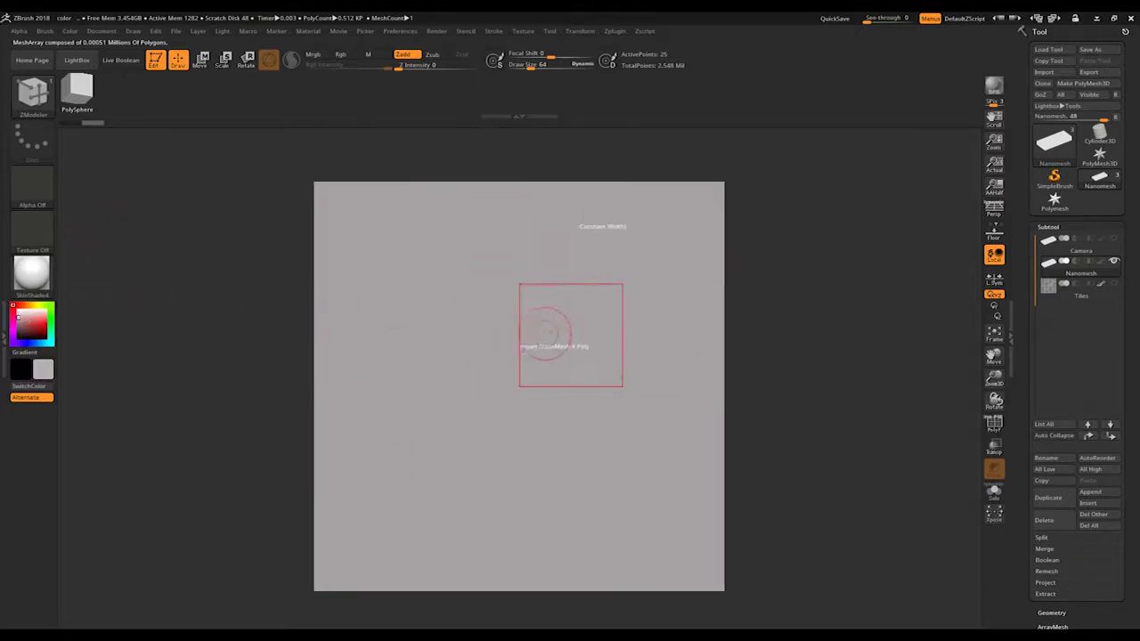
{"action": "left_click", "coordinate": [994, 427]}
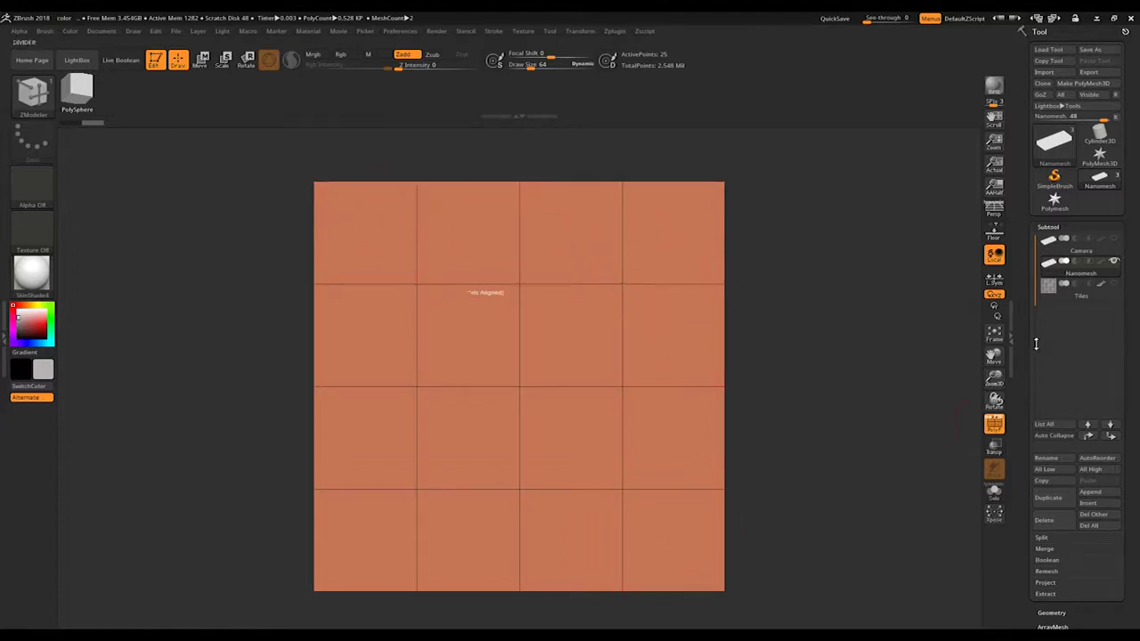
{"action": "mouse_move", "coordinate": [1076, 271]}
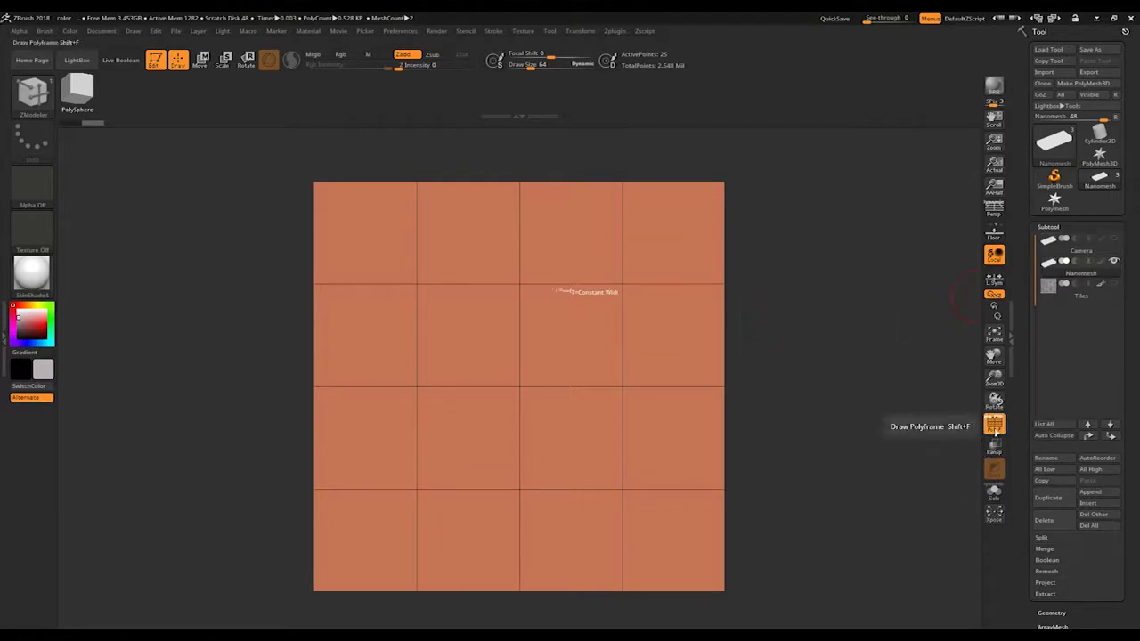
Hide the Nanomesh polyframe and switch to the ZModeler brush.
{"action": "left_click", "coordinate": [994, 428]}
{"action": "left_click", "coordinate": [25, 93]}
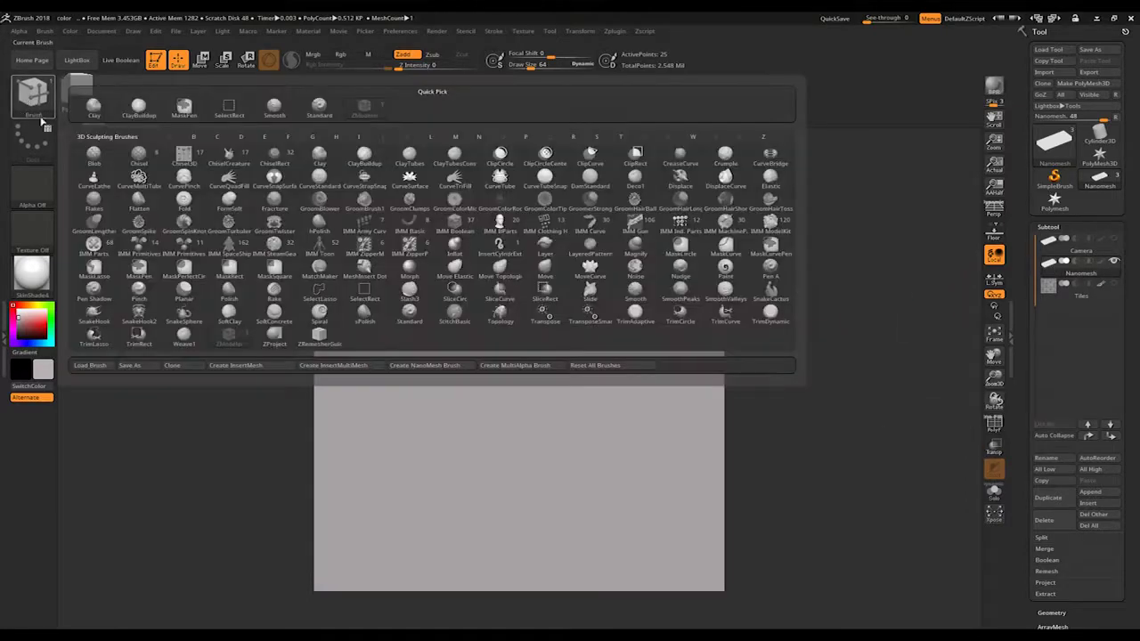
{"action": "left_click", "coordinate": [31, 94]}
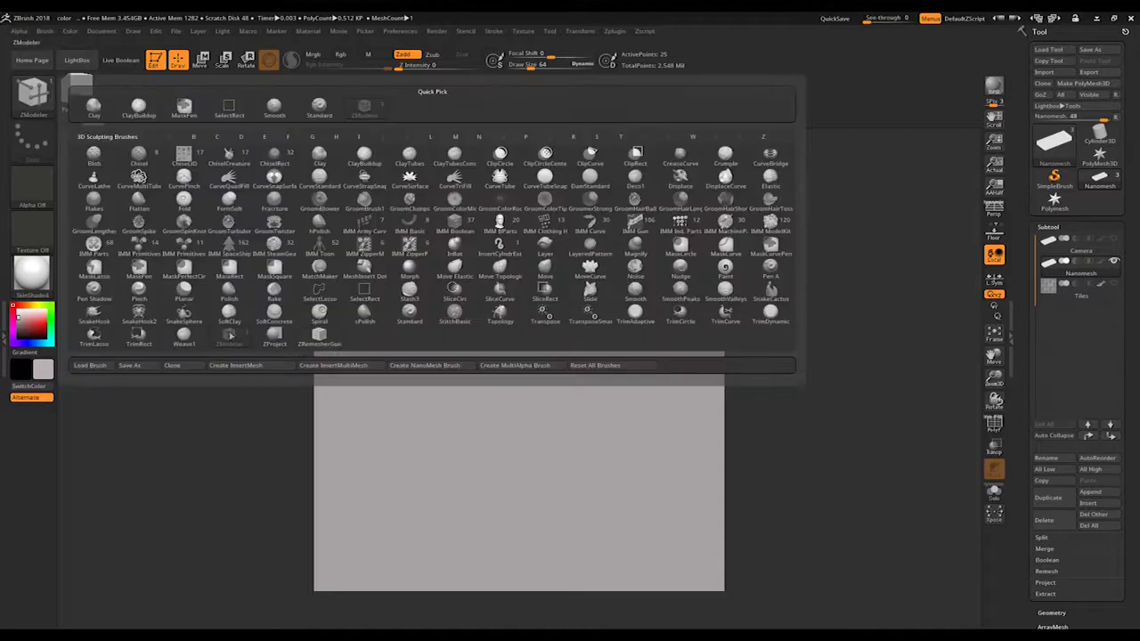
{"action": "mouse_move", "coordinate": [229, 336]}
{"action": "left_click", "coordinate": [234, 343]}
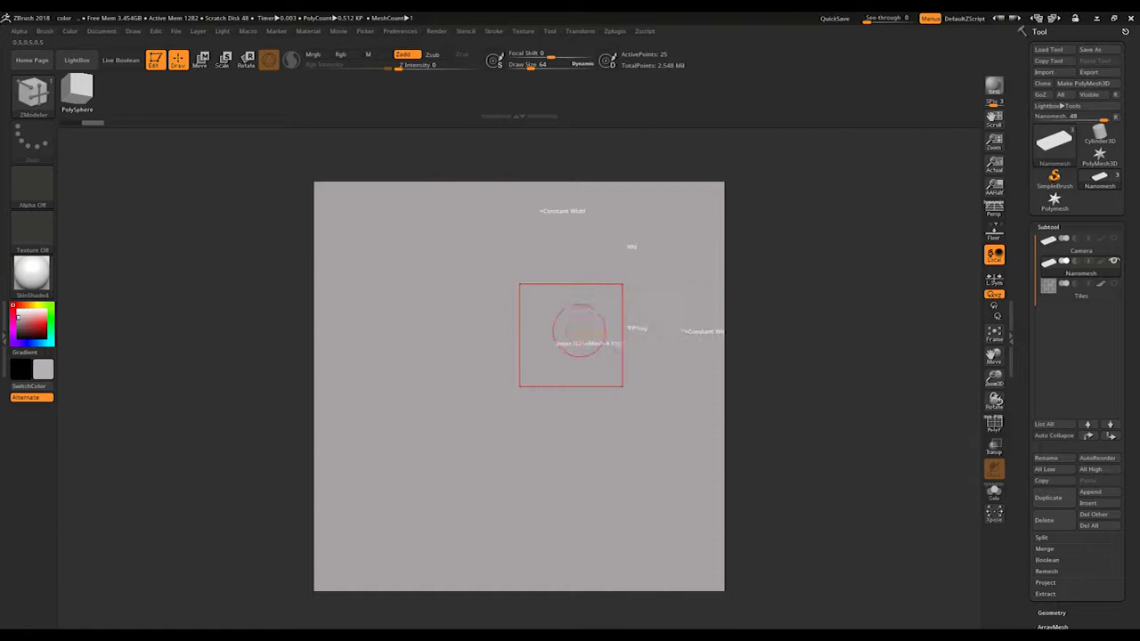
Set ZModeler to Insert NanoMesh targeting A Single Poly, test-insert one square, then undo it.
{"action": "key", "text": "space"}
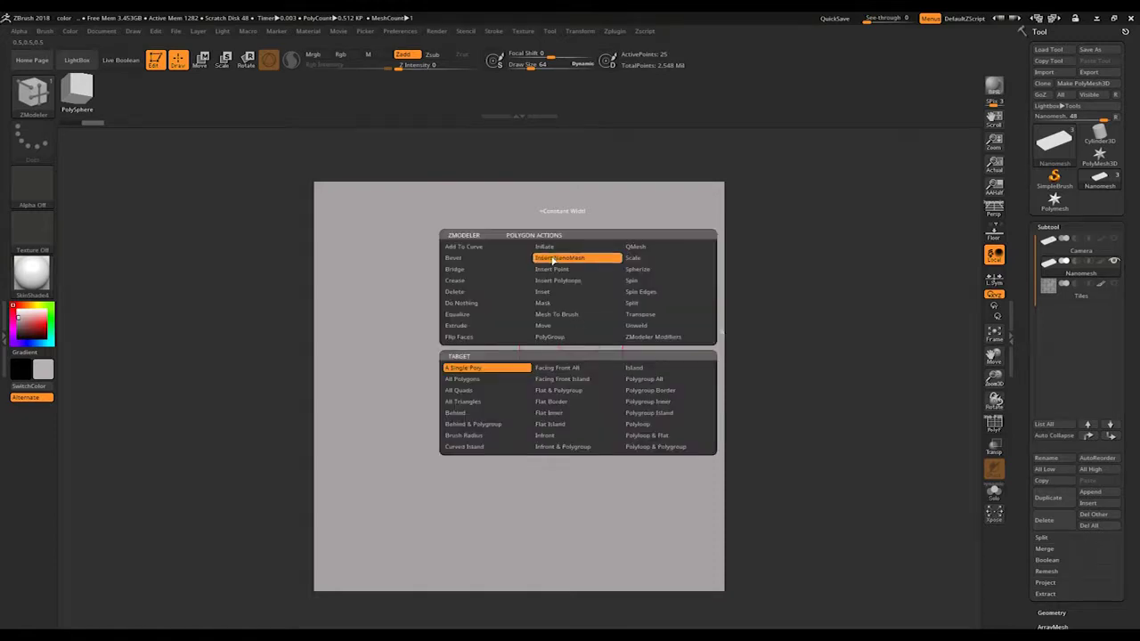
{"action": "left_click", "coordinate": [580, 258]}
{"action": "left_click", "coordinate": [470, 372]}
{"action": "left_click_drag", "start_coordinate": [499, 356], "coordinate": [623, 383]}
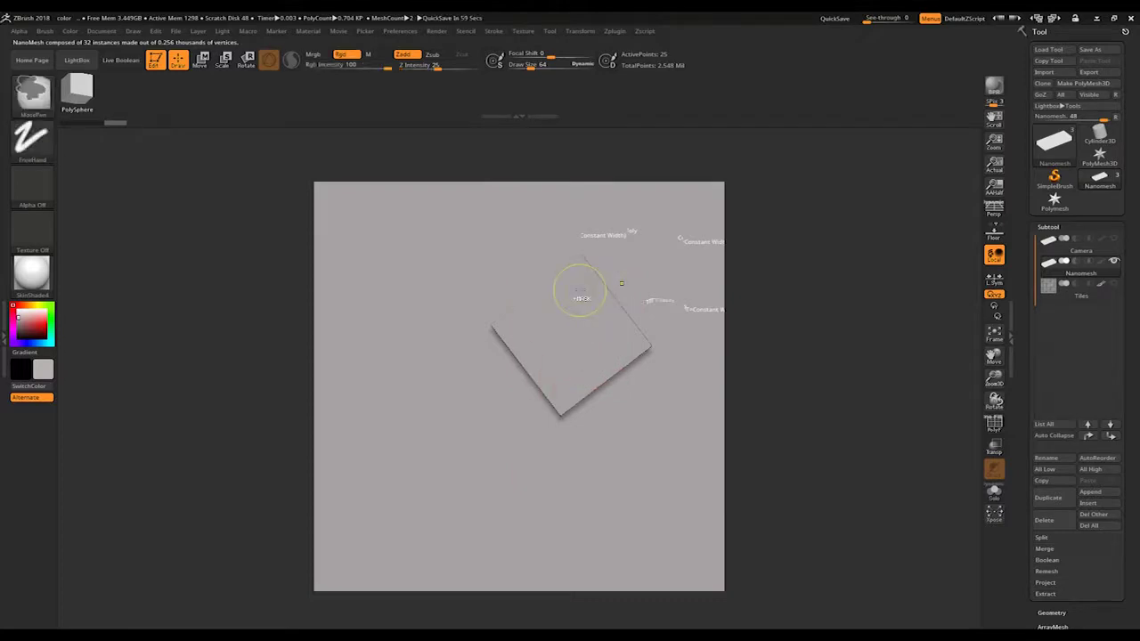
{"action": "key", "text": "ctrl+z"}
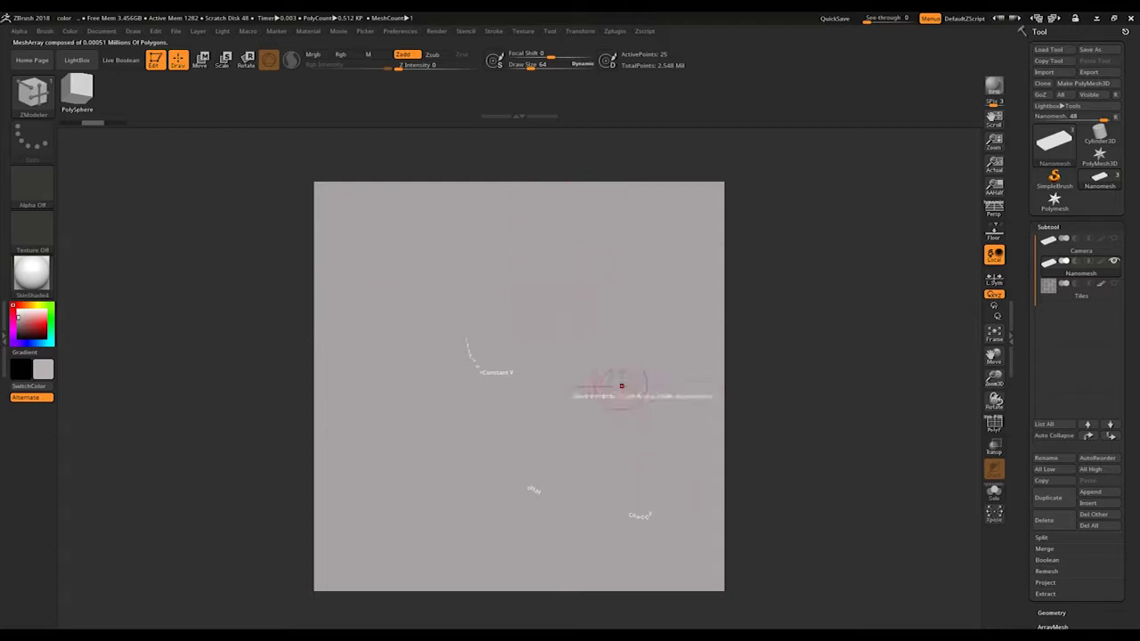
Insert square NanoMesh tiles on all 16 polygons, enlarged to size 0.30295.
{"action": "left_click", "coordinate": [570, 346]}
{"action": "left_click_drag", "start_coordinate": [570, 346], "coordinate": [620, 387]}
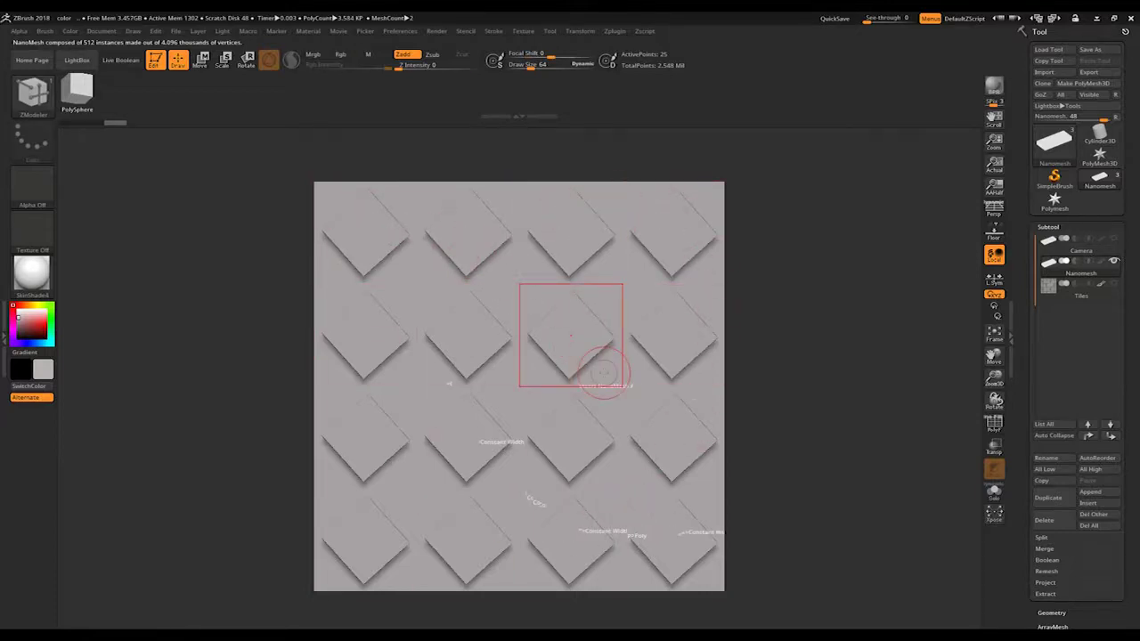
{"action": "left_click_drag", "start_coordinate": [1136, 436], "coordinate": [1132, 348]}
Review the Tool > NanoMesh settings, then undo the tiles back to a bare plane.
{"action": "left_click", "coordinate": [1055, 420]}
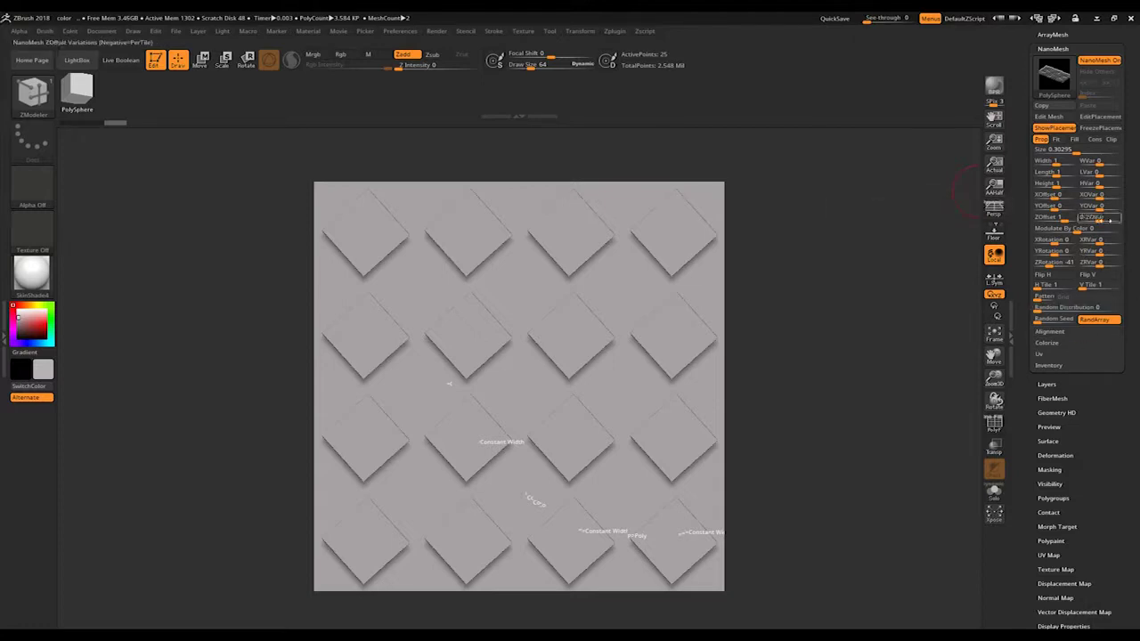
{"action": "key", "text": "ctrl+z"}
{"action": "key", "text": "ctrl+z"}
{"action": "key", "text": "ctrl+z"}
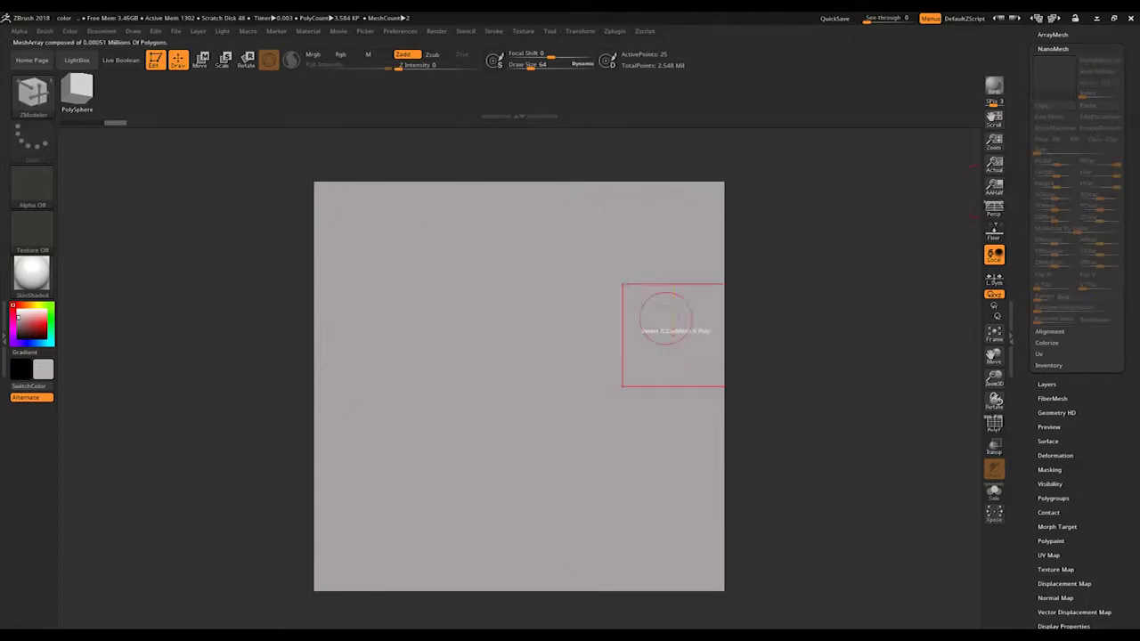
{"action": "scroll", "coordinate": [1138, 213], "scroll_direction": "up", "scroll_amount": 3}
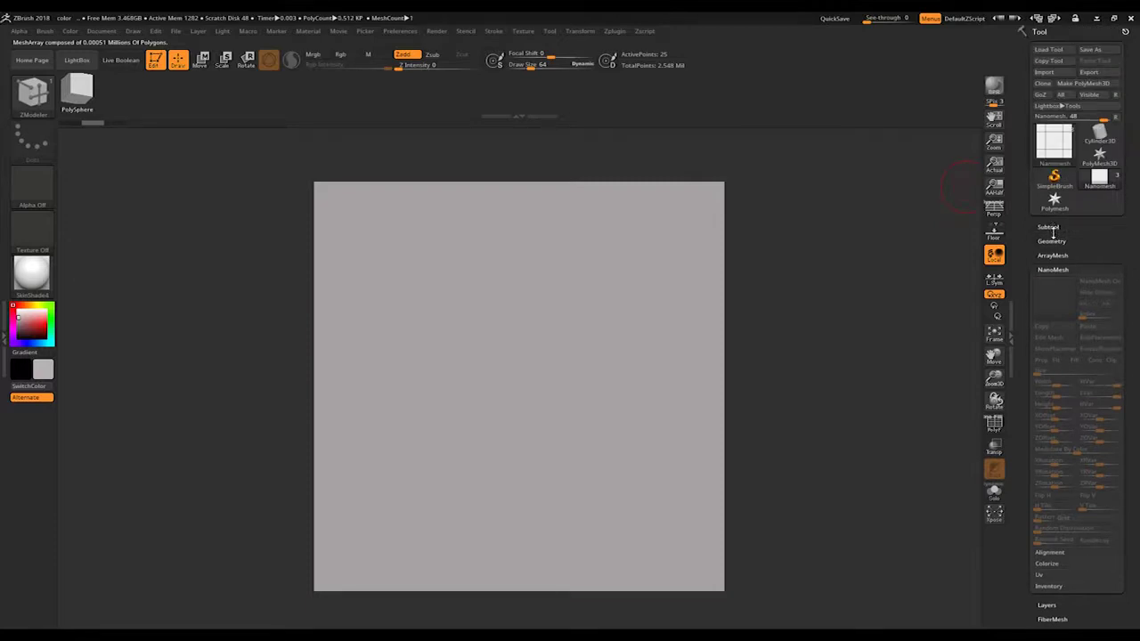
Duplicate the Nanomesh subtool as Nanomesh1 and subdivide the copy in Geometry.
{"action": "left_click", "coordinate": [1051, 229]}
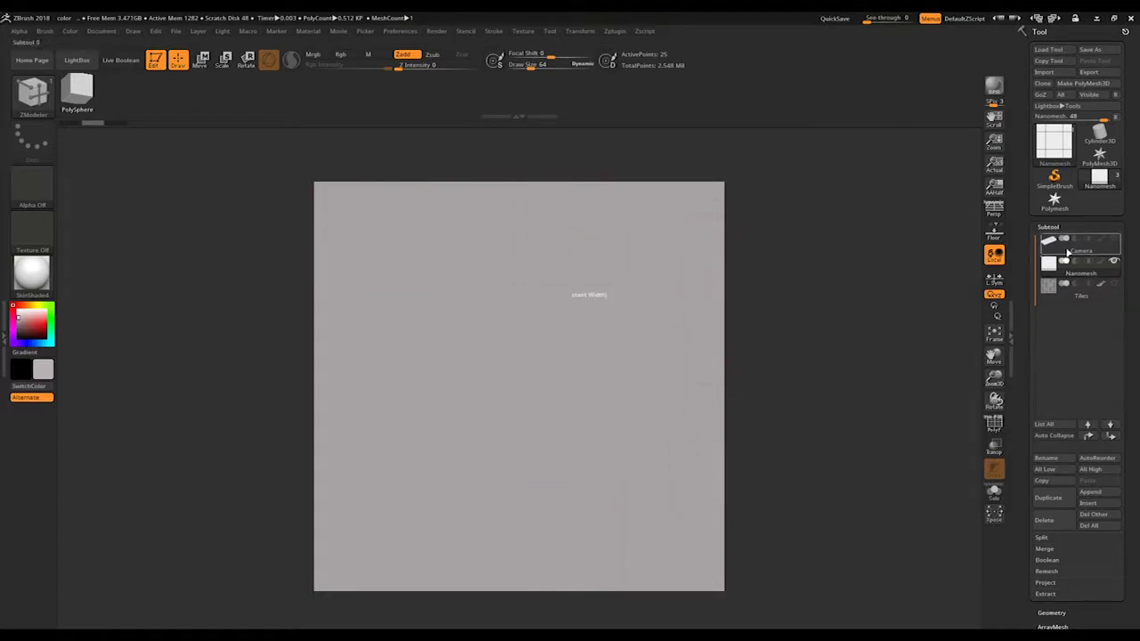
{"action": "left_click", "coordinate": [1050, 499]}
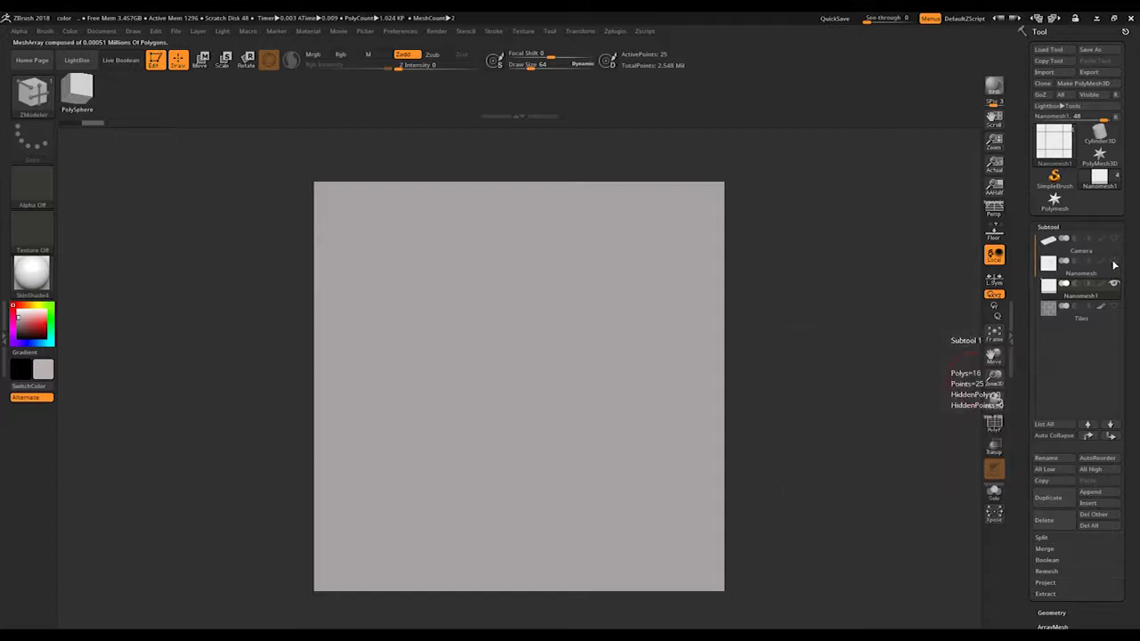
{"action": "scroll", "coordinate": [1065, 381], "scroll_direction": "down", "scroll_amount": 5}
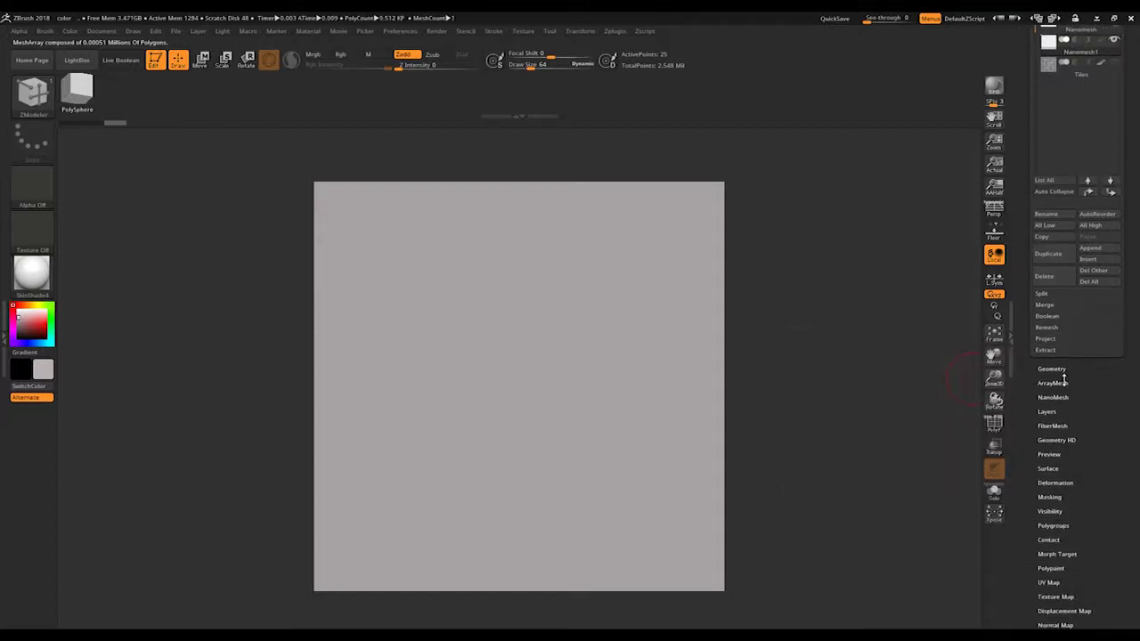
{"action": "left_click", "coordinate": [1051, 369]}
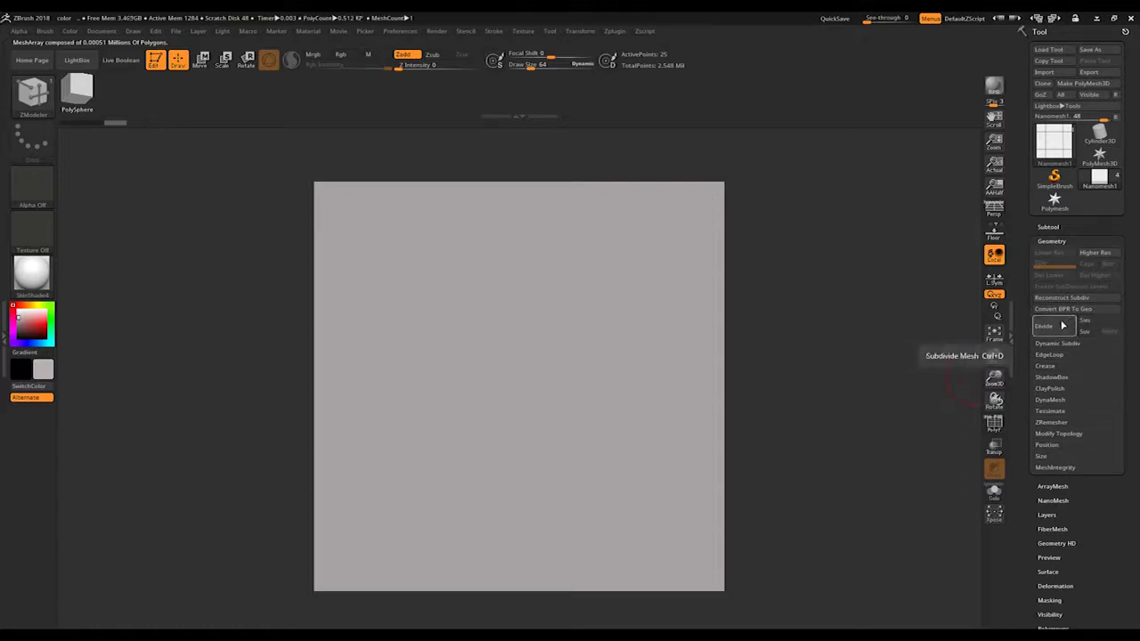
{"action": "left_click", "coordinate": [1051, 329]}
Subdivide Nanomesh1 to 16×16 polygons, delete lower levels, and show its polyframe.
{"action": "left_click", "coordinate": [1051, 329]}
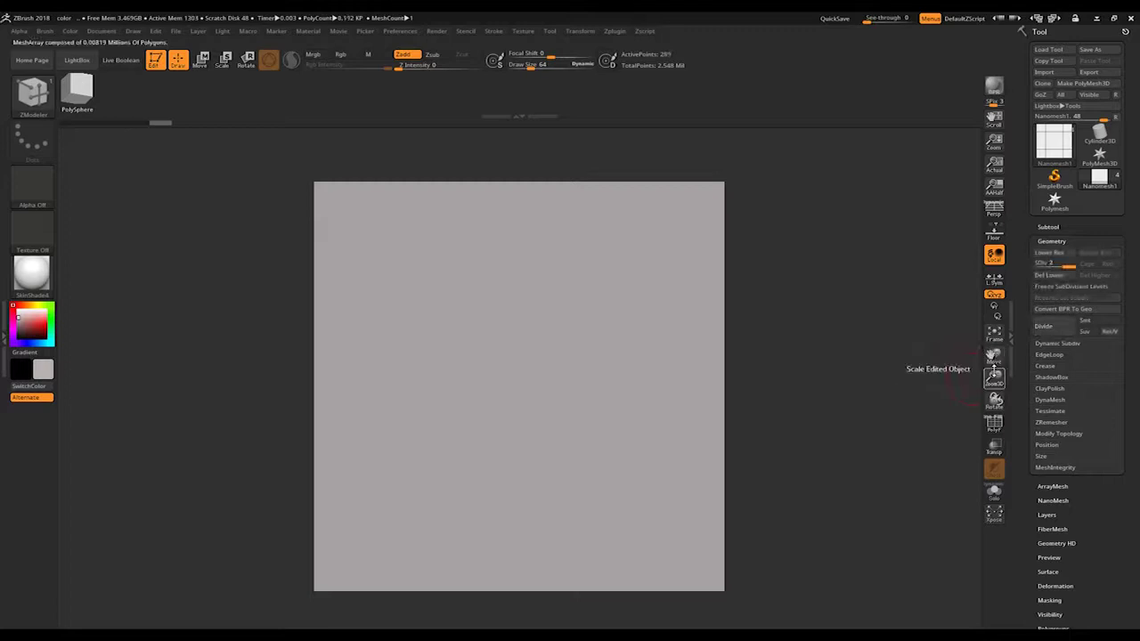
{"action": "left_click", "coordinate": [1051, 276]}
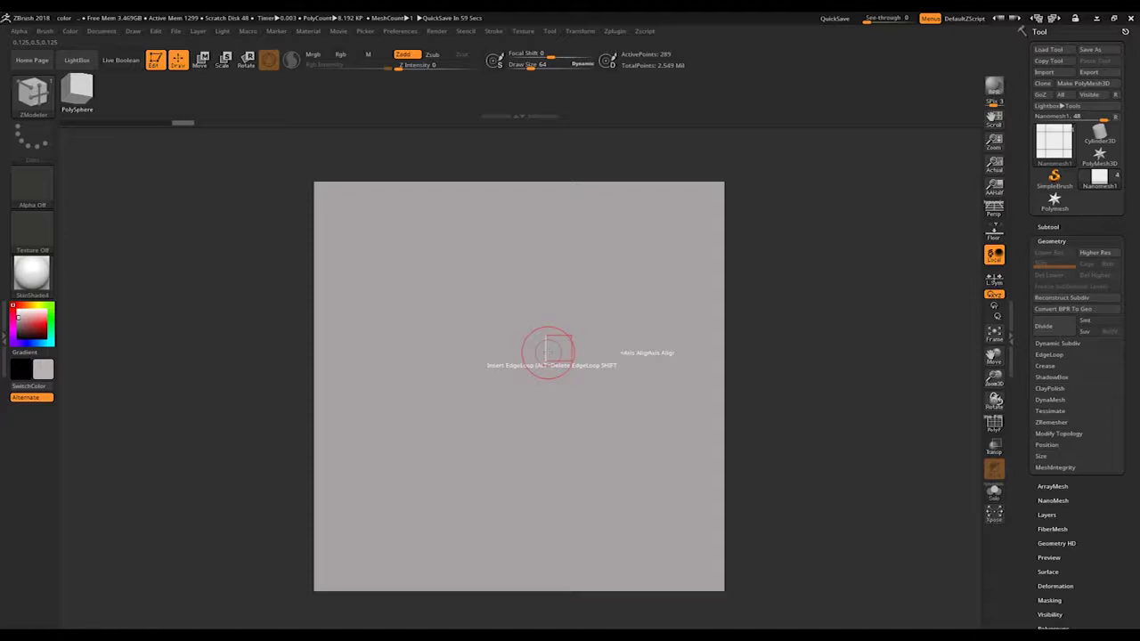
{"action": "left_click", "coordinate": [1048, 227]}
{"action": "left_click", "coordinate": [993, 424]}
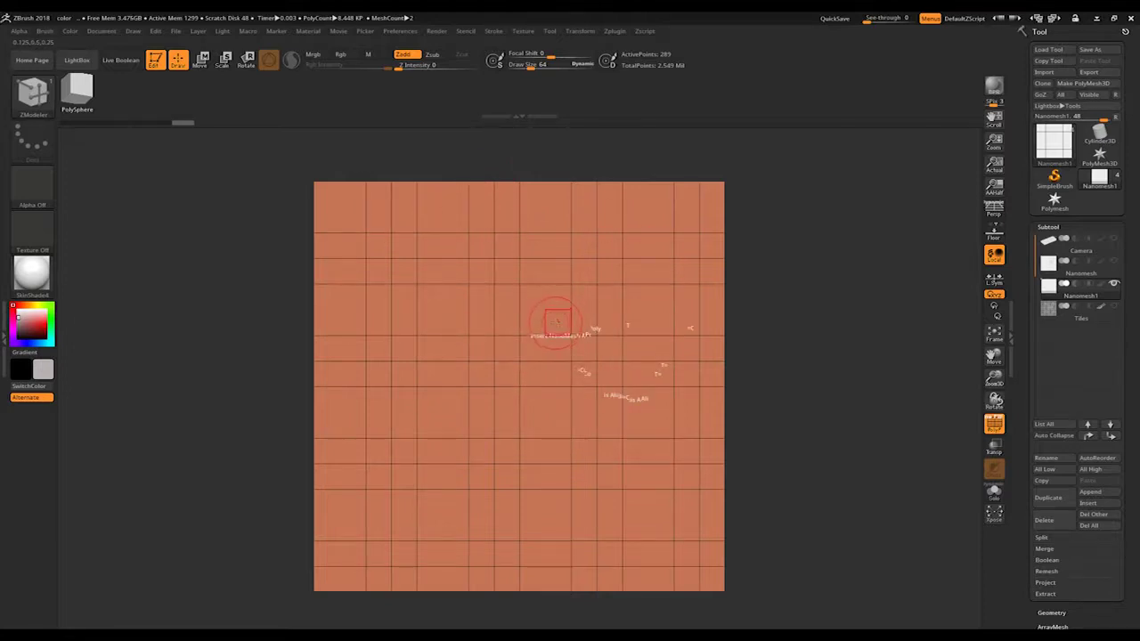
{"action": "left_click", "coordinate": [557, 323]}
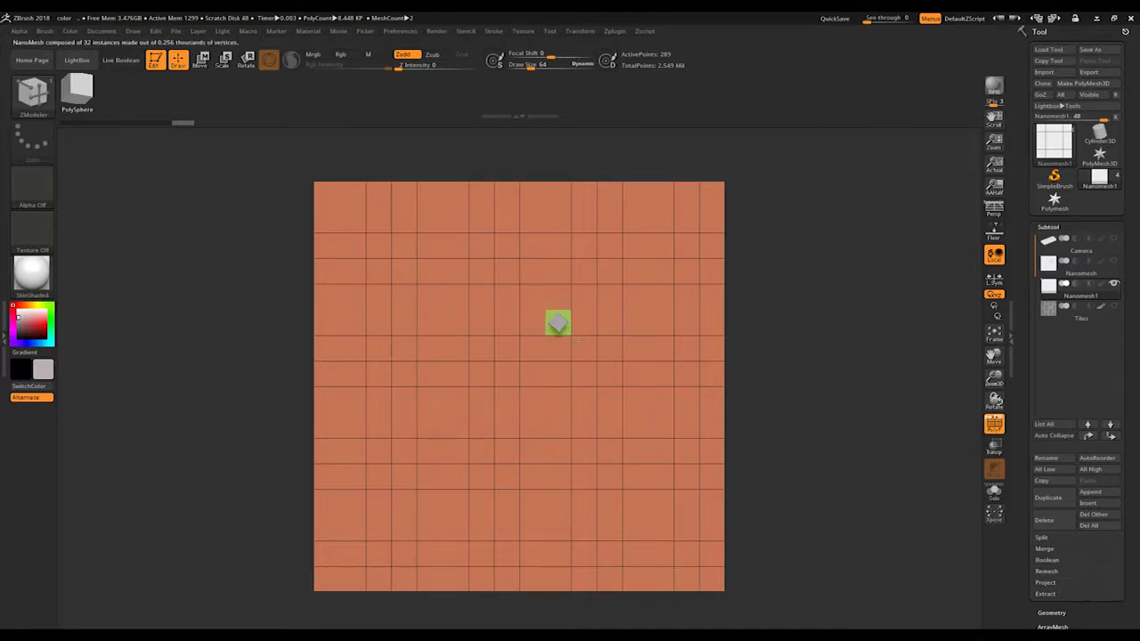
{"action": "left_click_drag", "start_coordinate": [557, 322], "coordinate": [579, 344]}
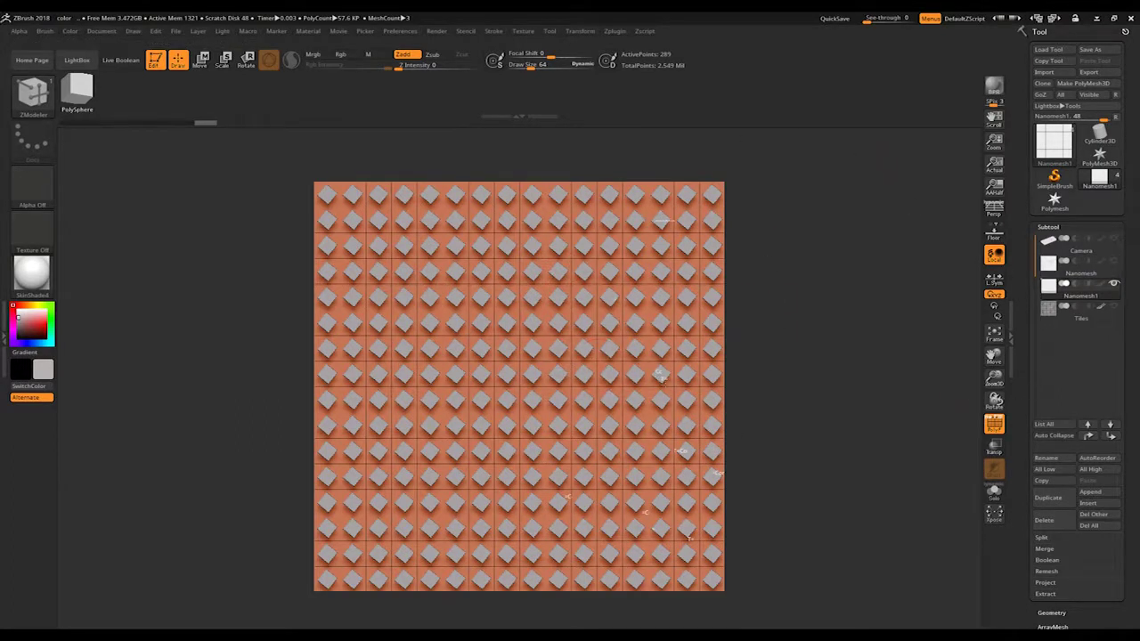
{"action": "key", "text": "ctrl+z"}
{"action": "key", "text": "ctrl+z"}
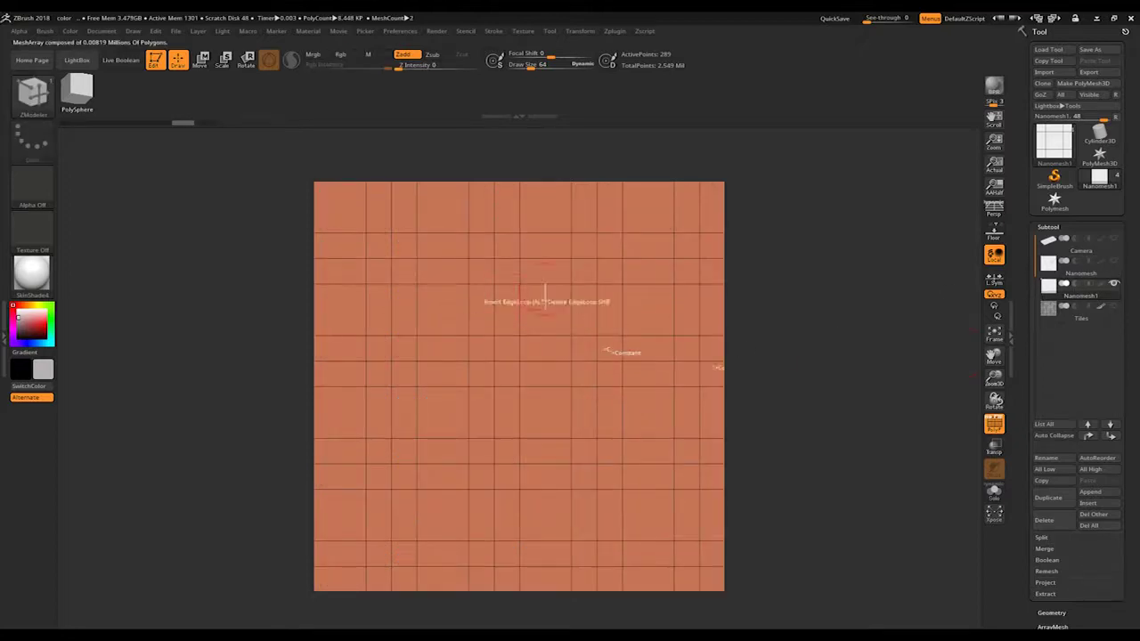
Undo to the 4×4 grid, reselect the original Nanomesh subtool, and hide the polyframe.
{"action": "key", "text": "ctrl+z"}
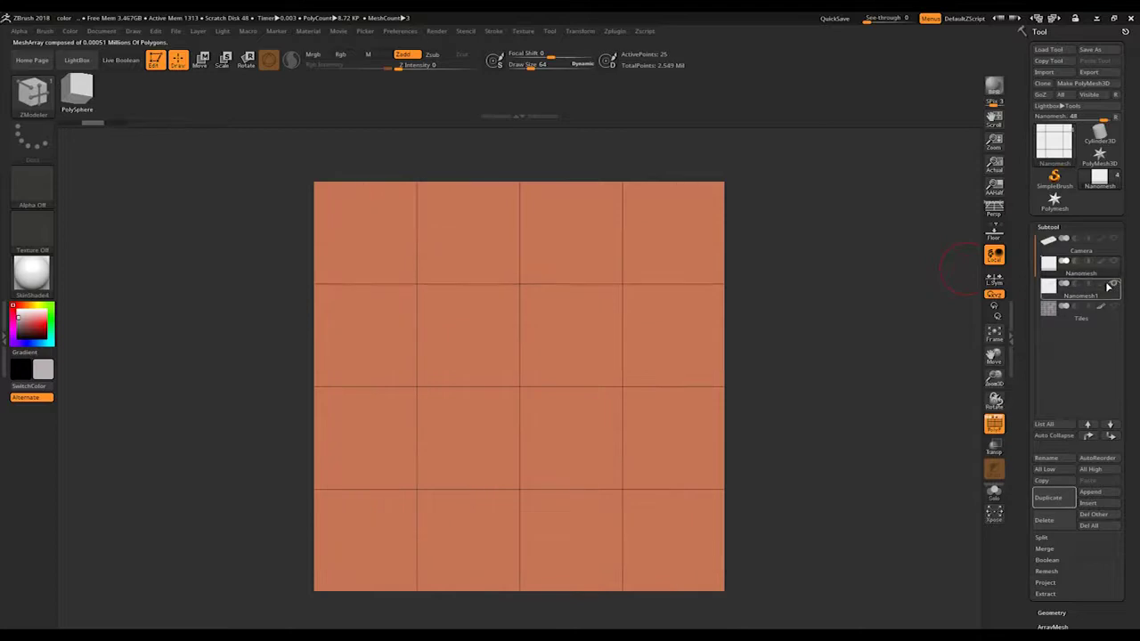
{"action": "left_click", "coordinate": [1115, 261]}
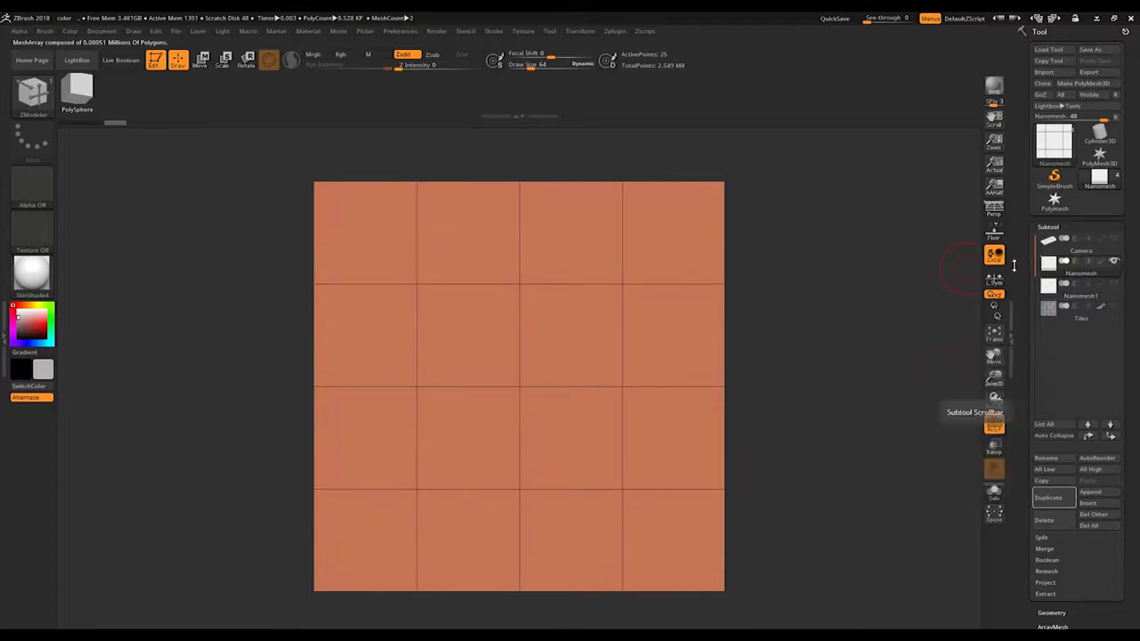
{"action": "left_click", "coordinate": [994, 425]}
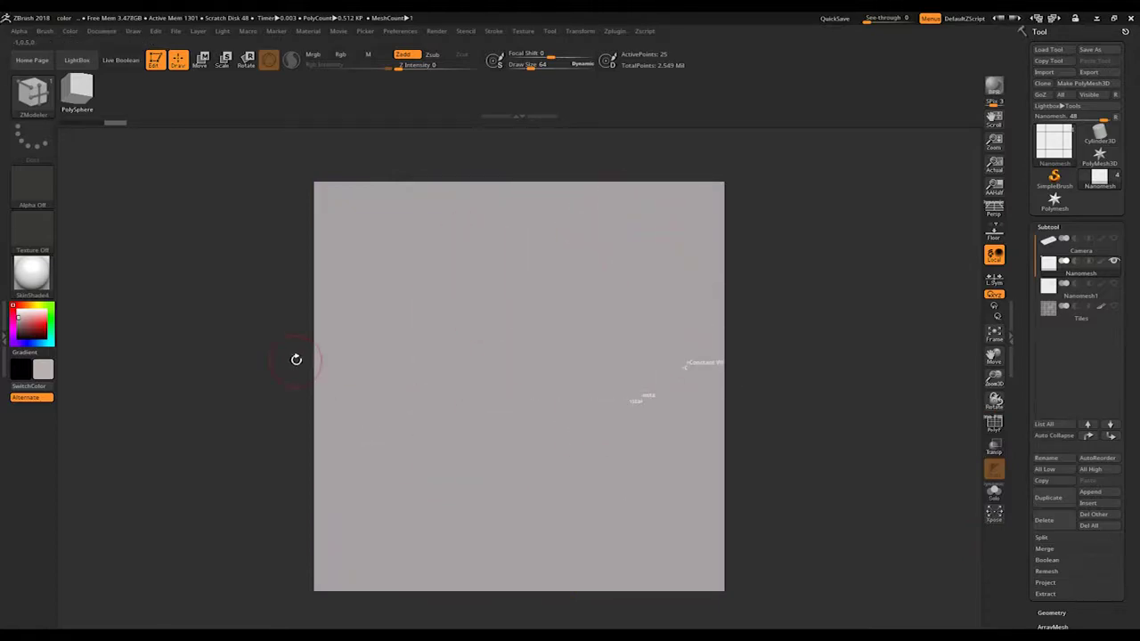
Filter the brush picker by I and select the IMM SteamGears brush.
{"action": "left_click", "coordinate": [24, 86]}
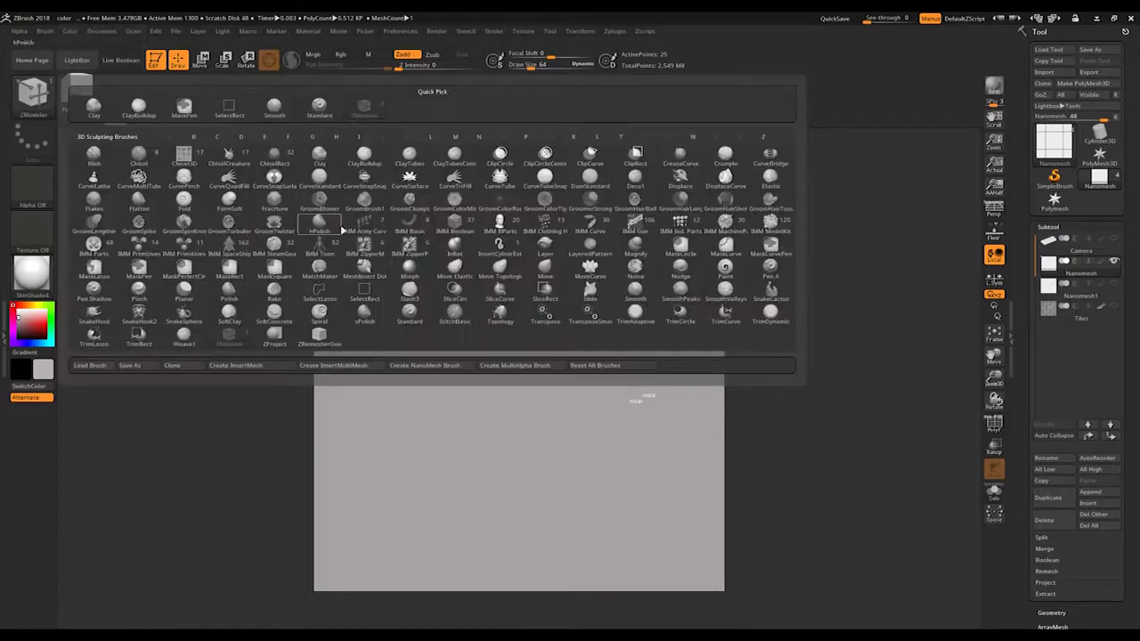
{"action": "left_click", "coordinate": [361, 136]}
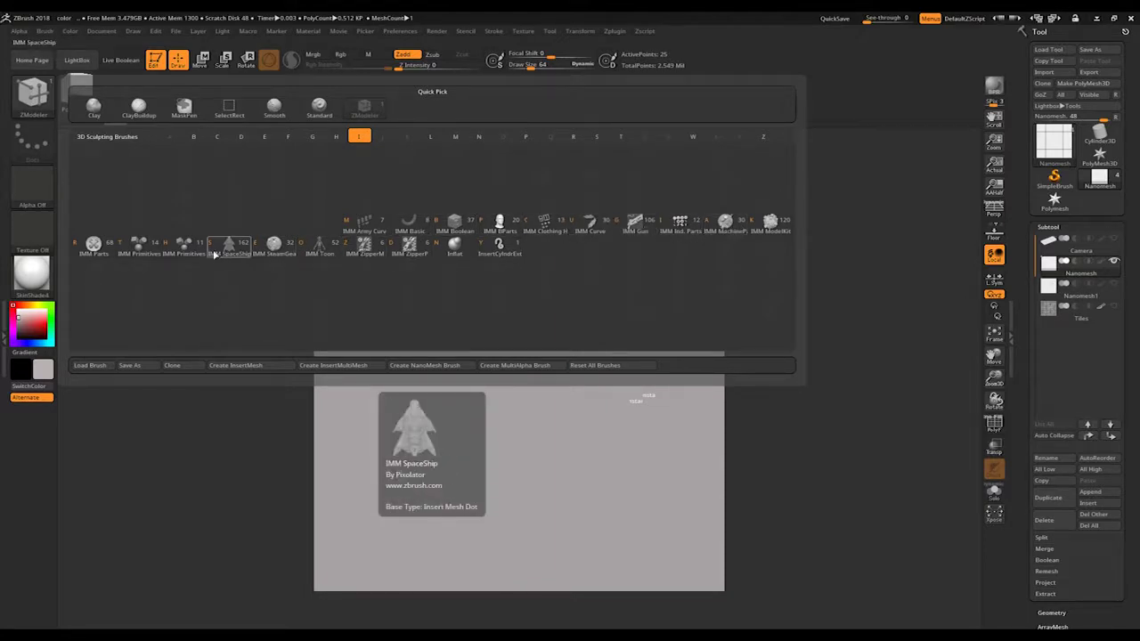
{"action": "left_click", "coordinate": [273, 246]}
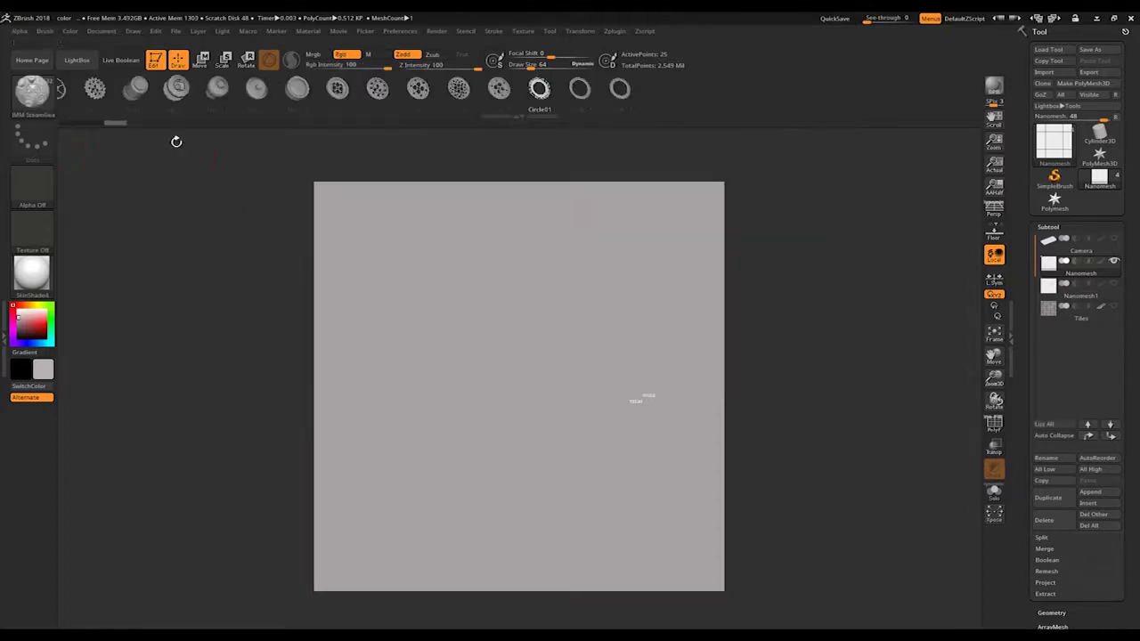
{"action": "left_click", "coordinate": [46, 31]}
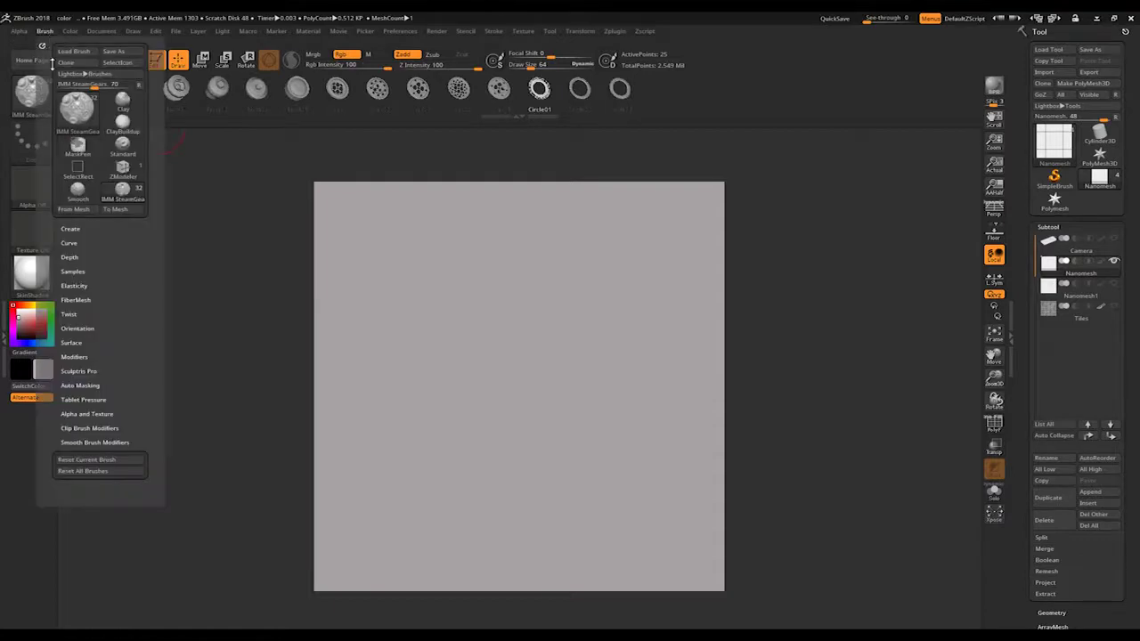
Create a NanoMesh brush from the IMM SteamGears gear and circle inserts.
{"action": "left_click", "coordinate": [77, 228]}
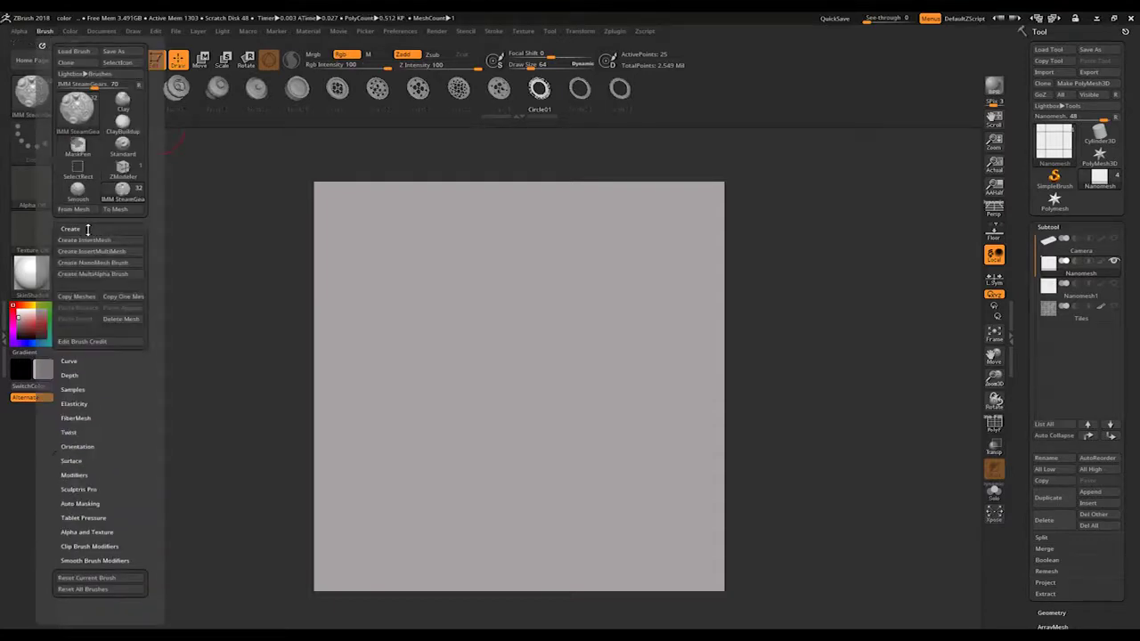
{"action": "left_click", "coordinate": [128, 267]}
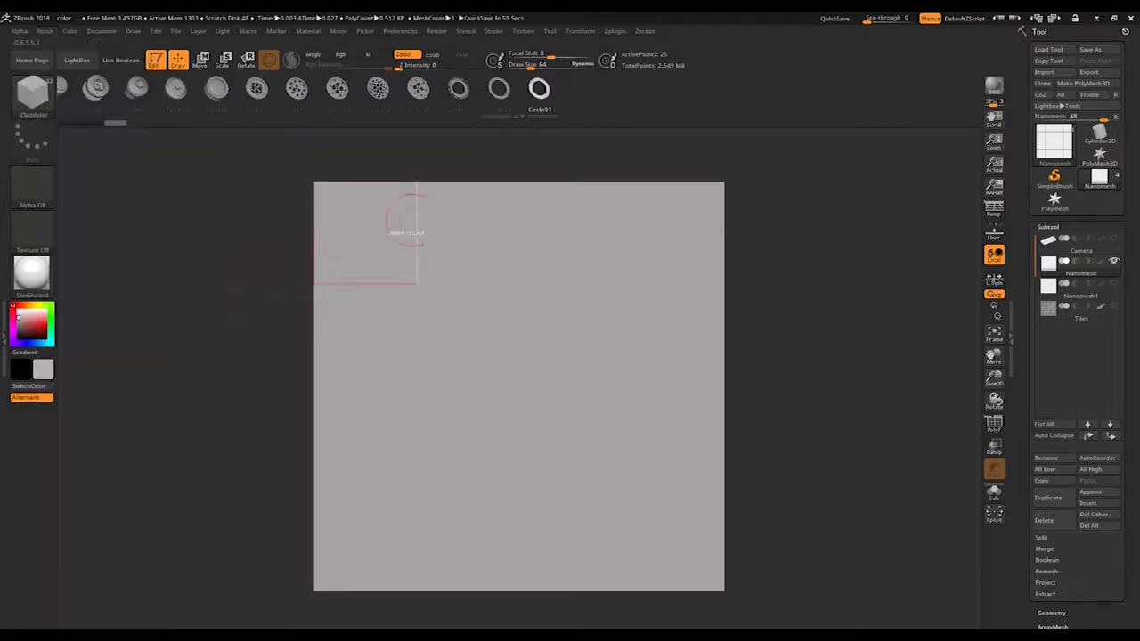
{"action": "mouse_move", "coordinate": [41, 94]}
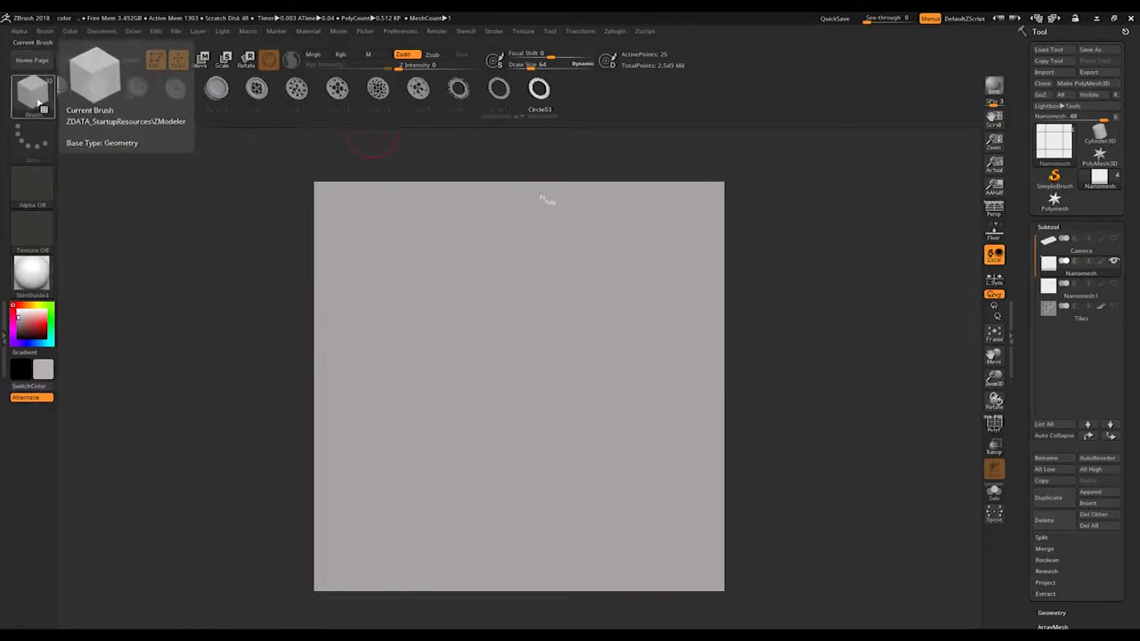
Pick the new ZModeler NanoMesh brush from the Current Brush picker.
{"action": "left_click", "coordinate": [42, 94]}
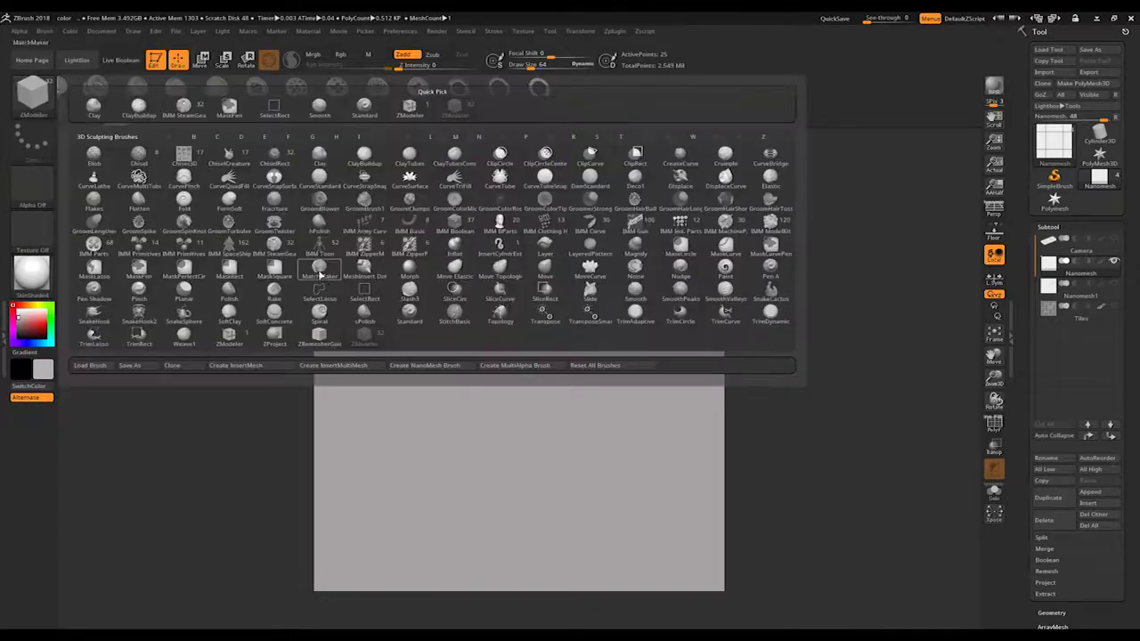
{"action": "mouse_move", "coordinate": [379, 348]}
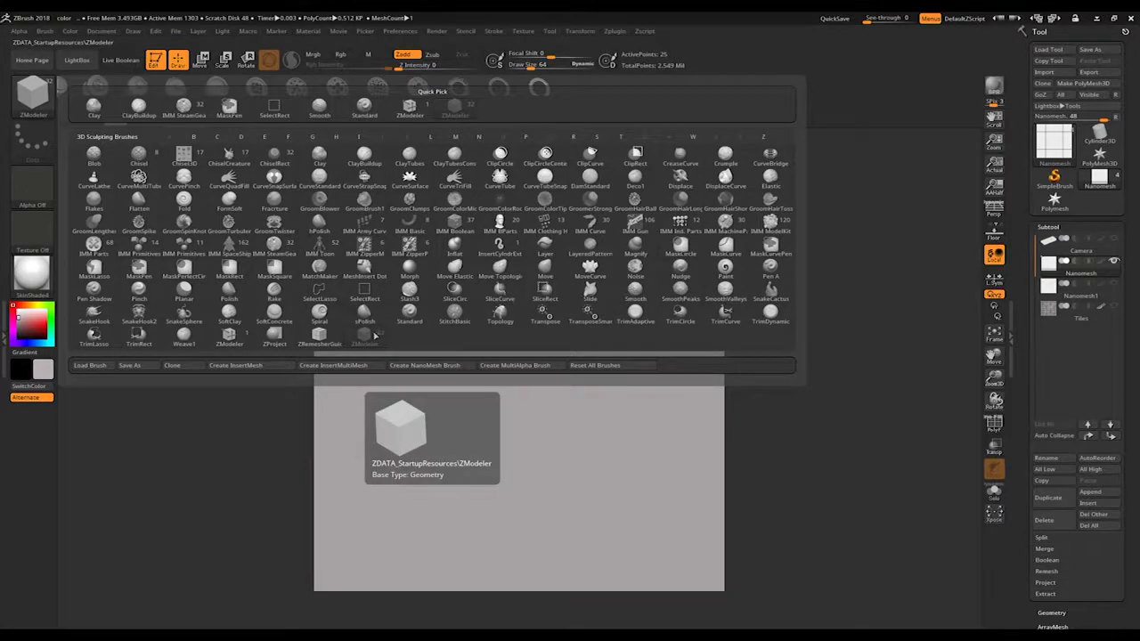
{"action": "left_click", "coordinate": [364, 251]}
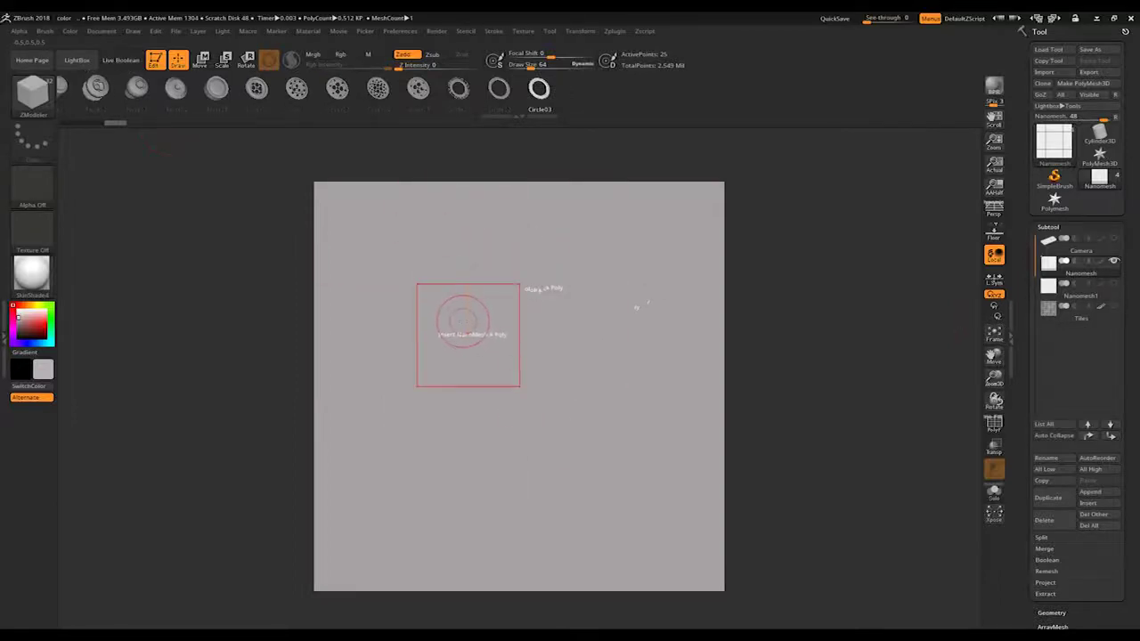
{"action": "key", "text": "m"}
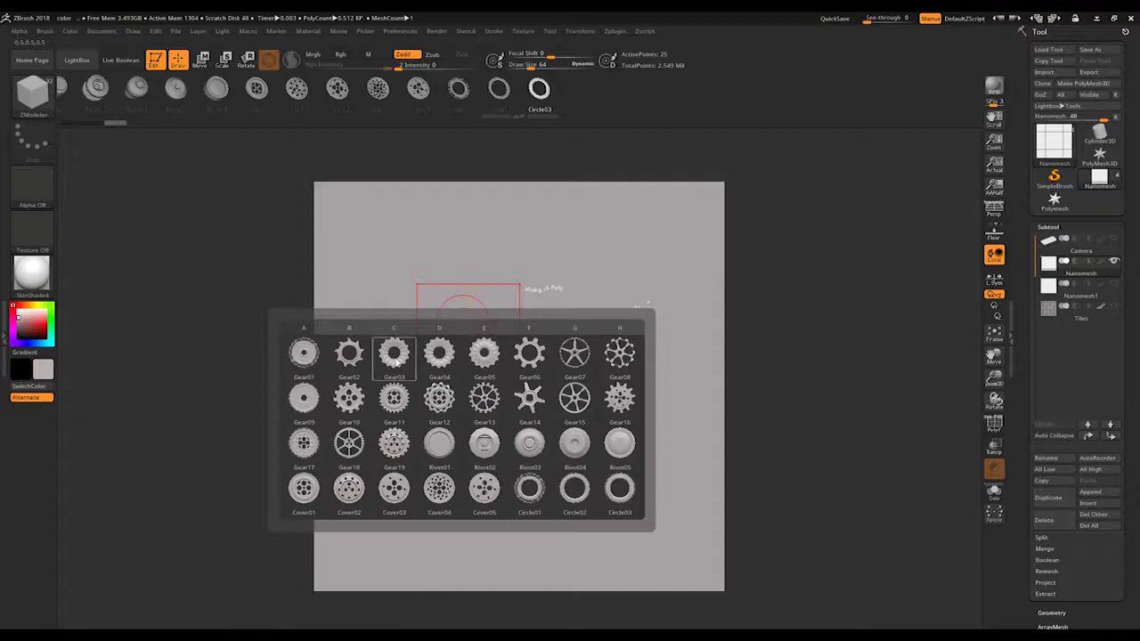
{"action": "left_click", "coordinate": [367, 352]}
{"action": "mouse_move", "coordinate": [418, 342]}
{"action": "left_mouse_down"}
{"action": "mouse_move", "coordinate": [509, 364]}
{"action": "mouse_move", "coordinate": [483, 331]}
{"action": "mouse_move", "coordinate": [468, 338]}
{"action": "mouse_move", "coordinate": [501, 364]}
{"action": "left_mouse_up"}
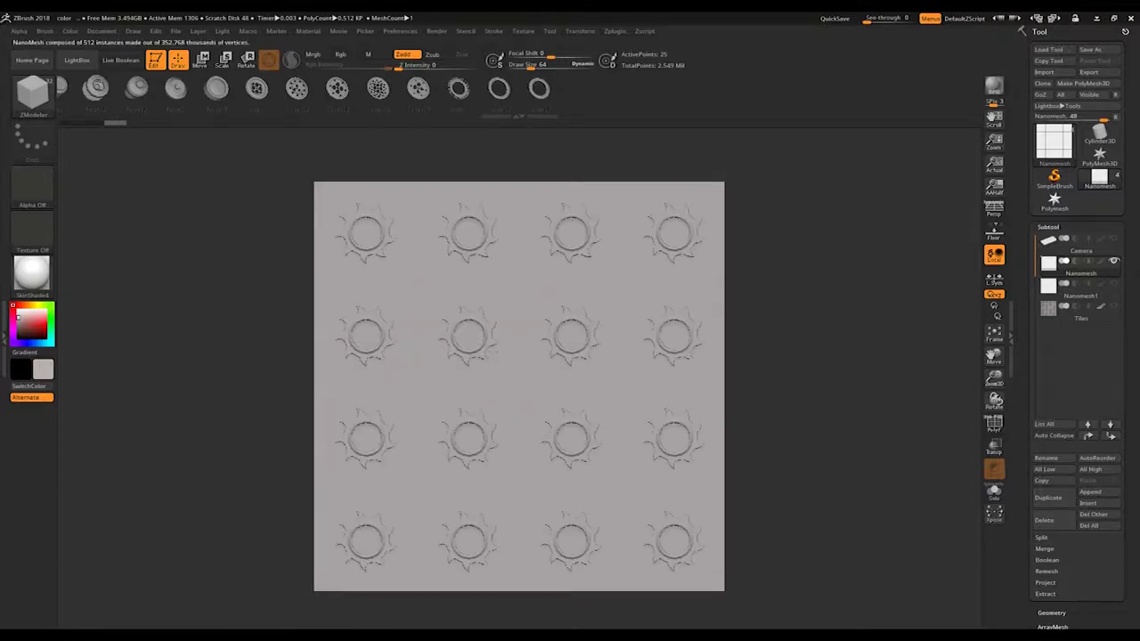
{"action": "key", "text": "b"}
{"action": "key", "text": "z"}
{"action": "key", "text": "m"}
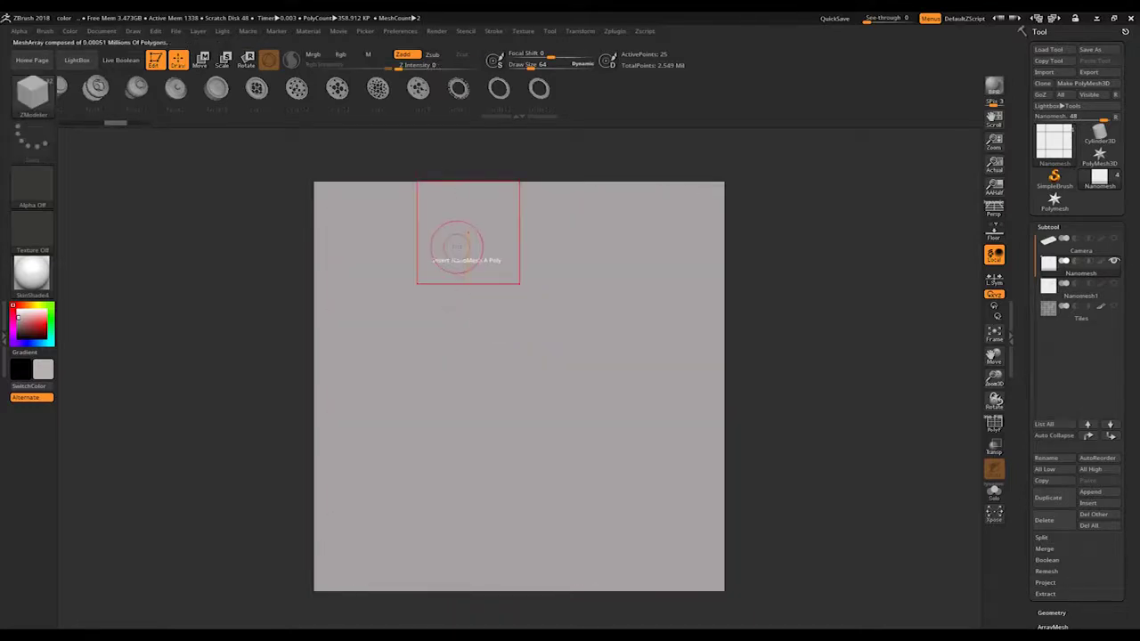
{"action": "key", "text": "m"}
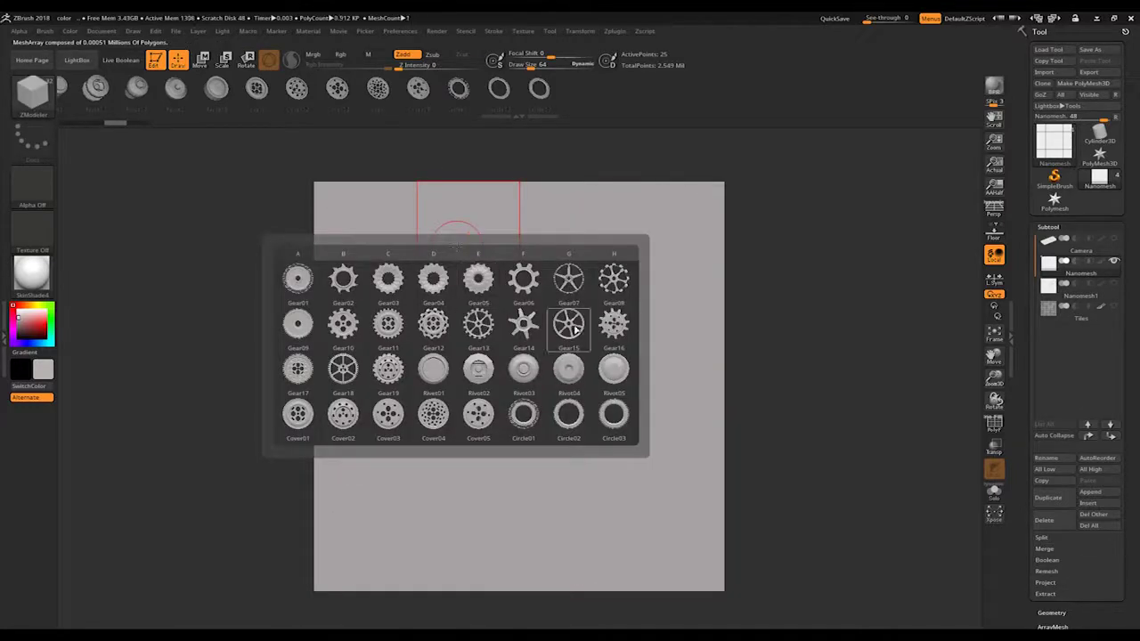
{"action": "left_click", "coordinate": [568, 414]}
{"action": "left_click", "coordinate": [563, 342]}
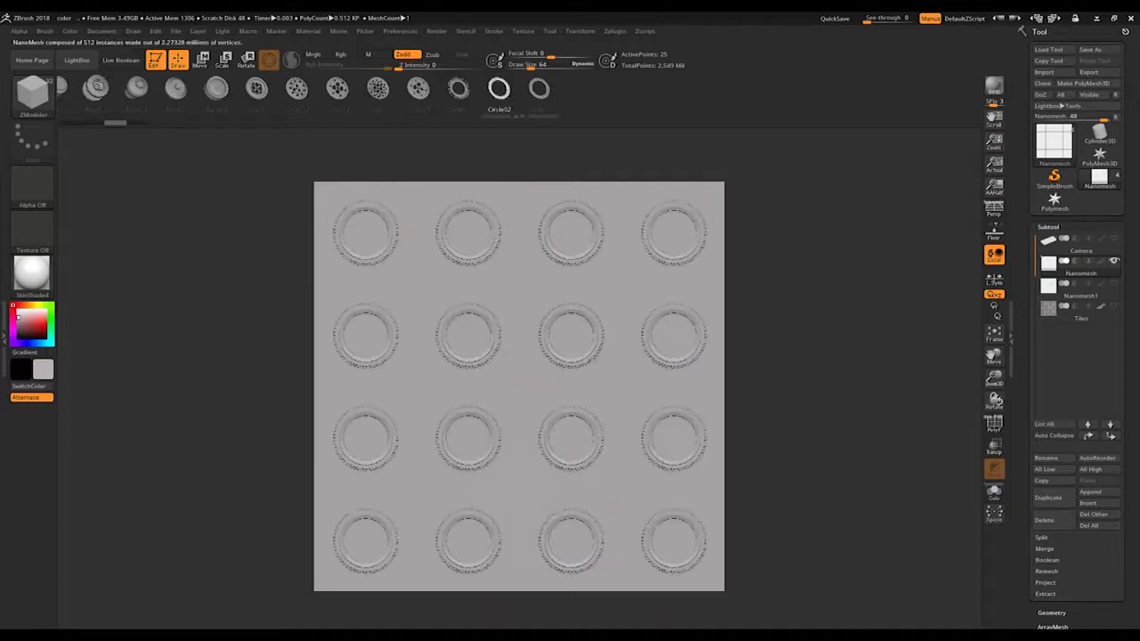
{"action": "left_click_drag", "start_coordinate": [563, 342], "coordinate": [623, 317]}
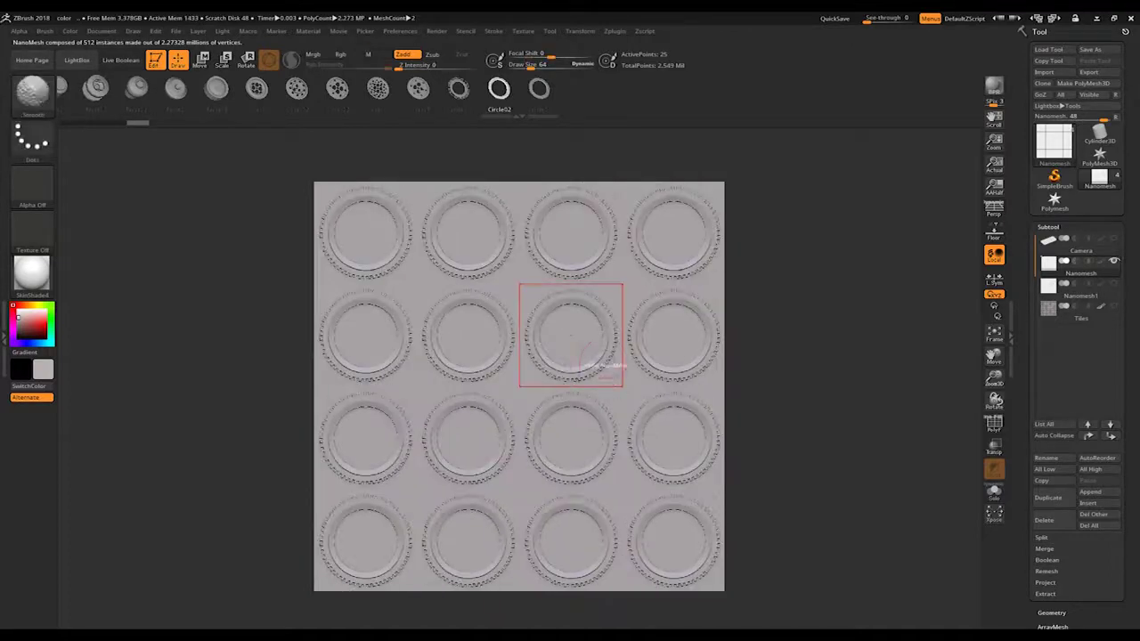
{"action": "key", "text": "ctrl+z"}
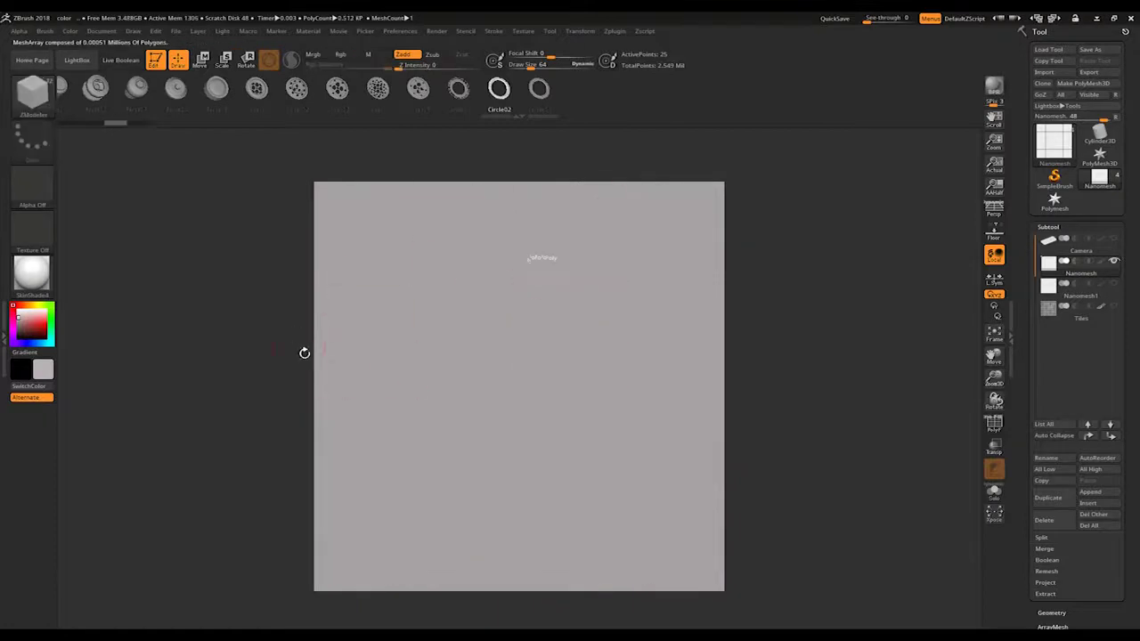